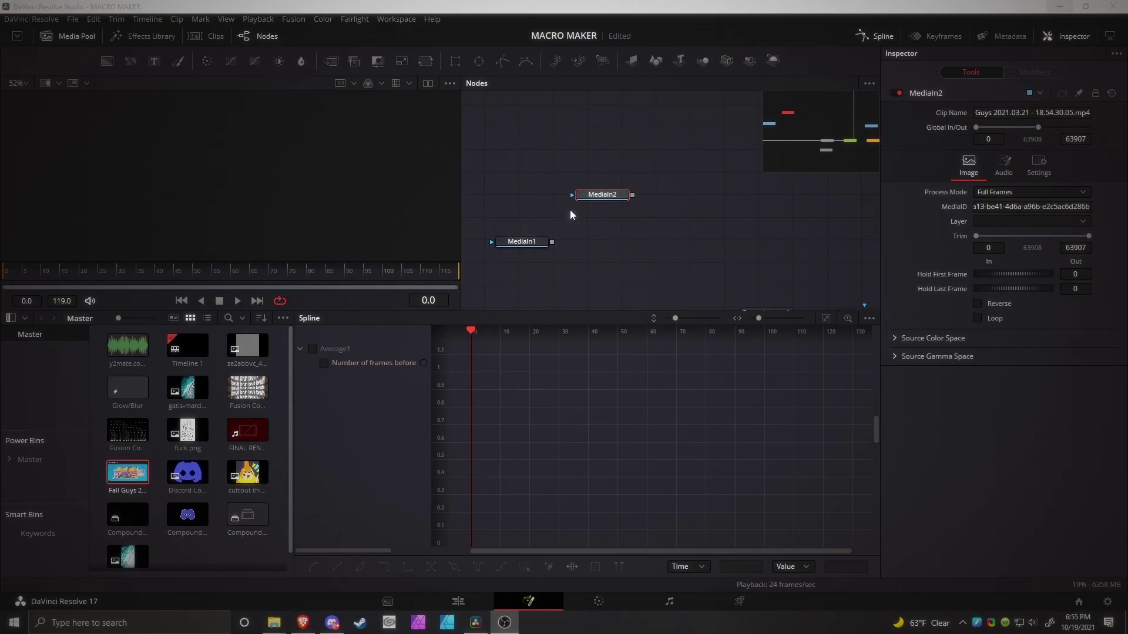
Nudge MediaIn2 up, then drag the PNG still from the Media Pool into Nodes as MediaIn3.
drag(603, 199, 606, 193)
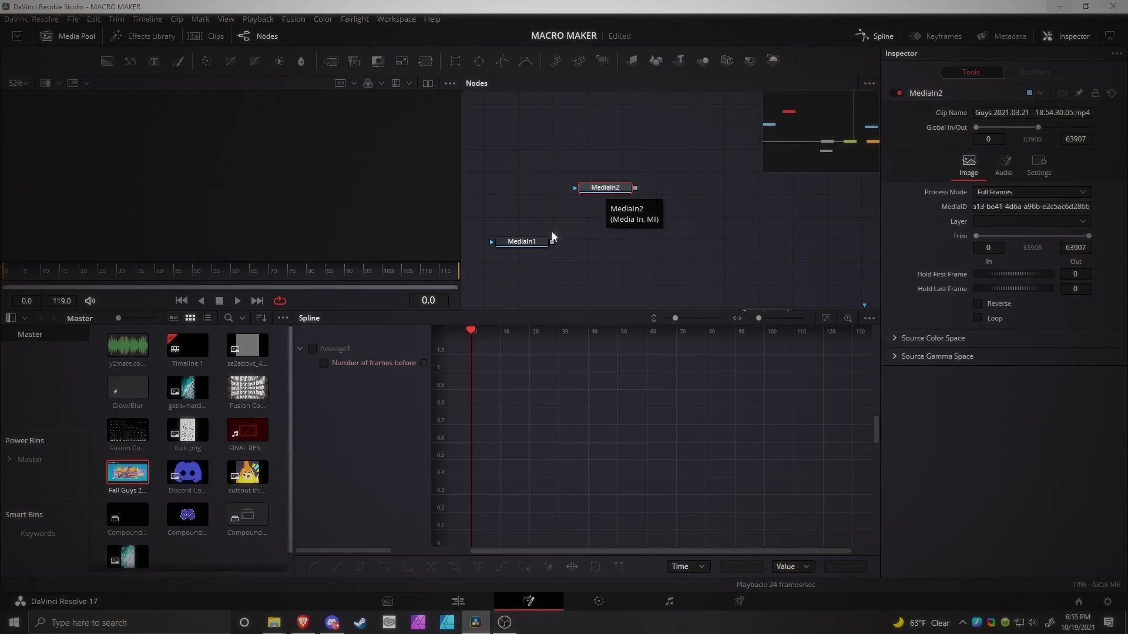
drag(593, 266, 592, 235)
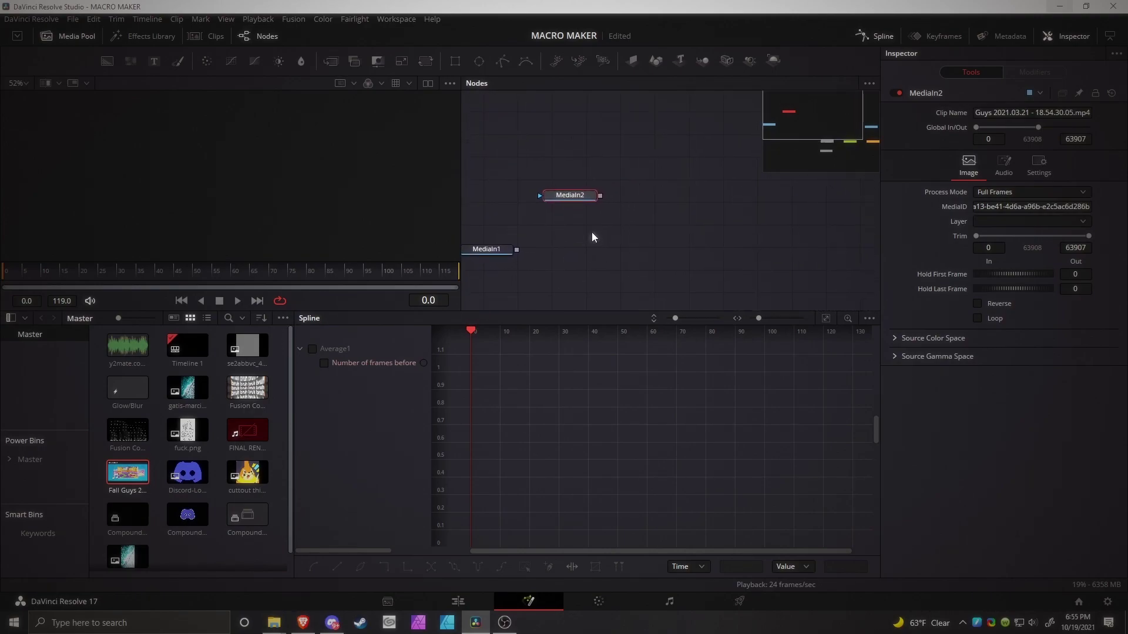
drag(191, 429, 611, 218)
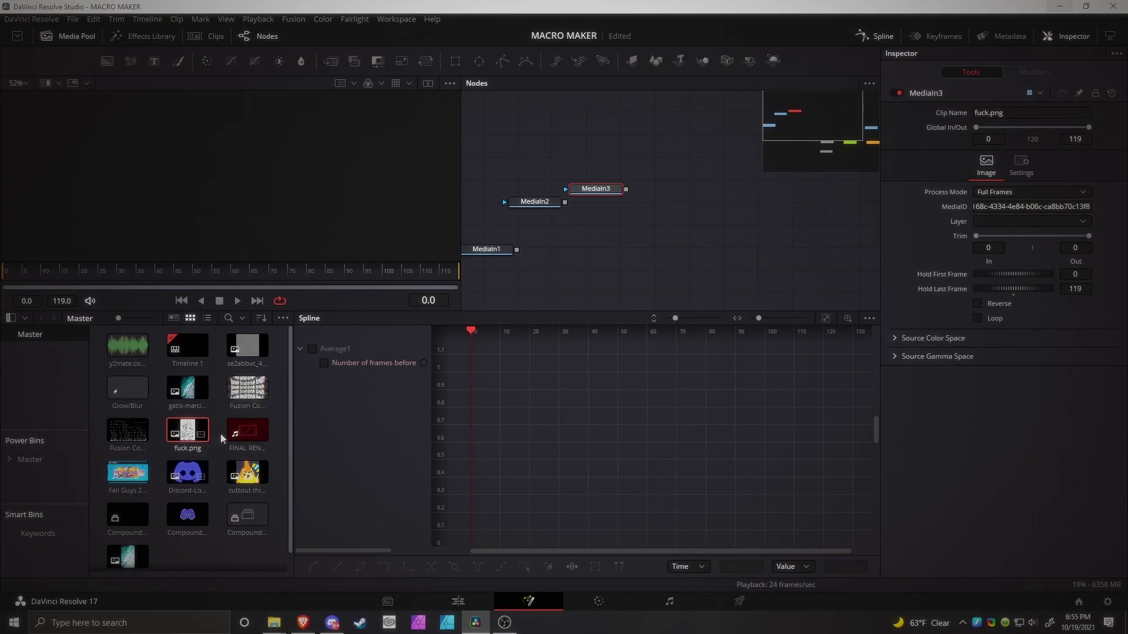
Add Fusion Composition Render 1.mov as MediaIn4 and line up MediaIn1–MediaIn4 in one vertical column.
drag(242, 399, 541, 209)
click(528, 214)
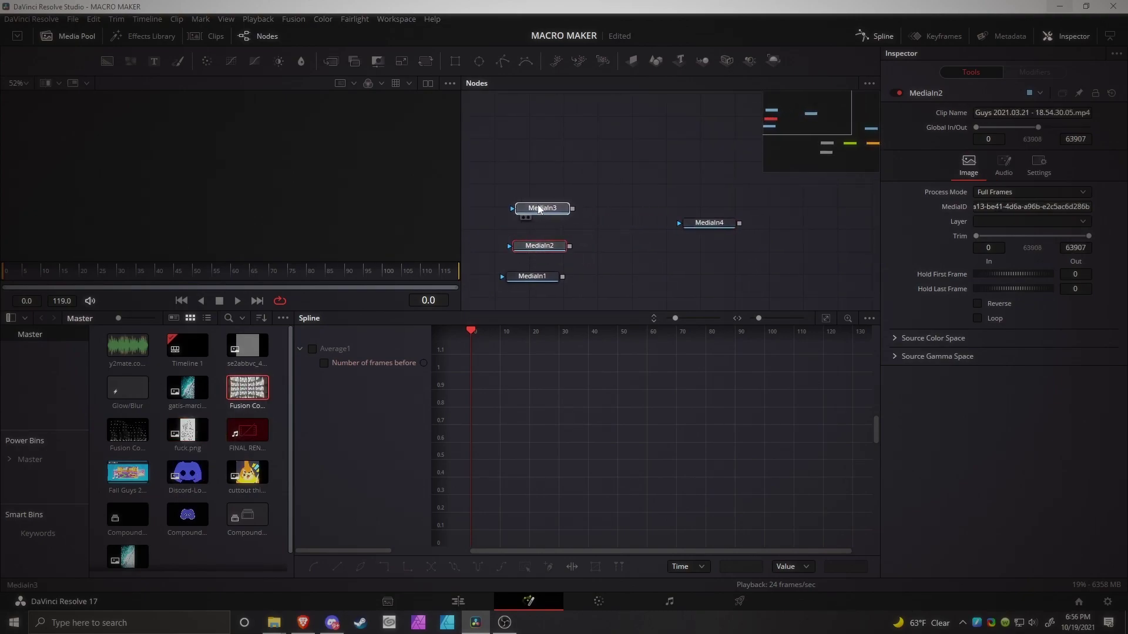
drag(709, 223, 536, 177)
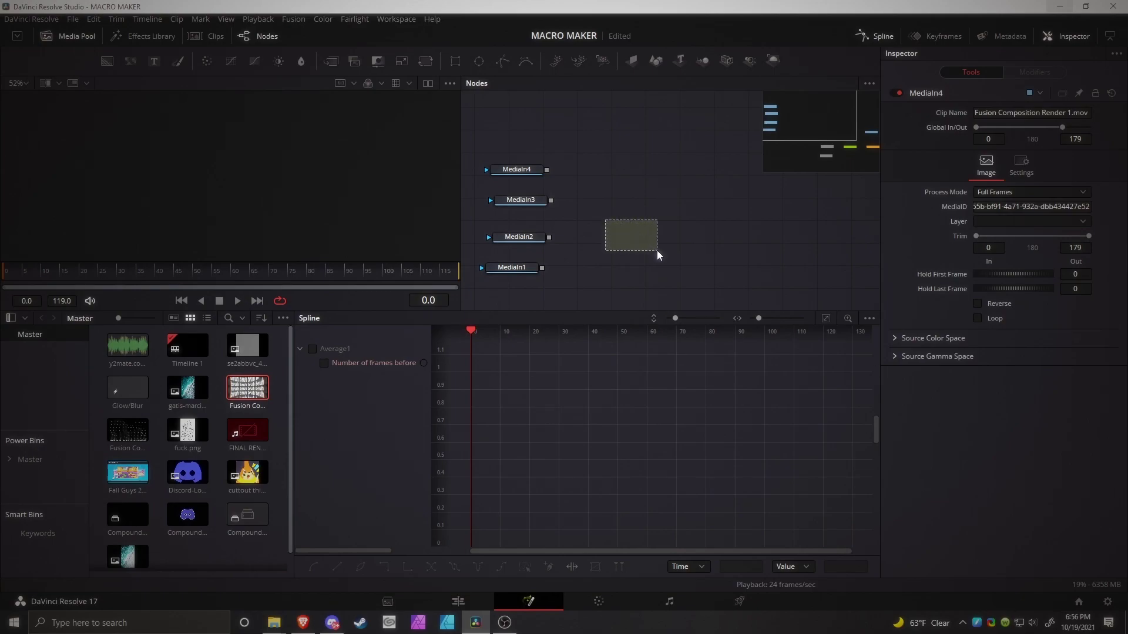
drag(668, 249, 668, 249)
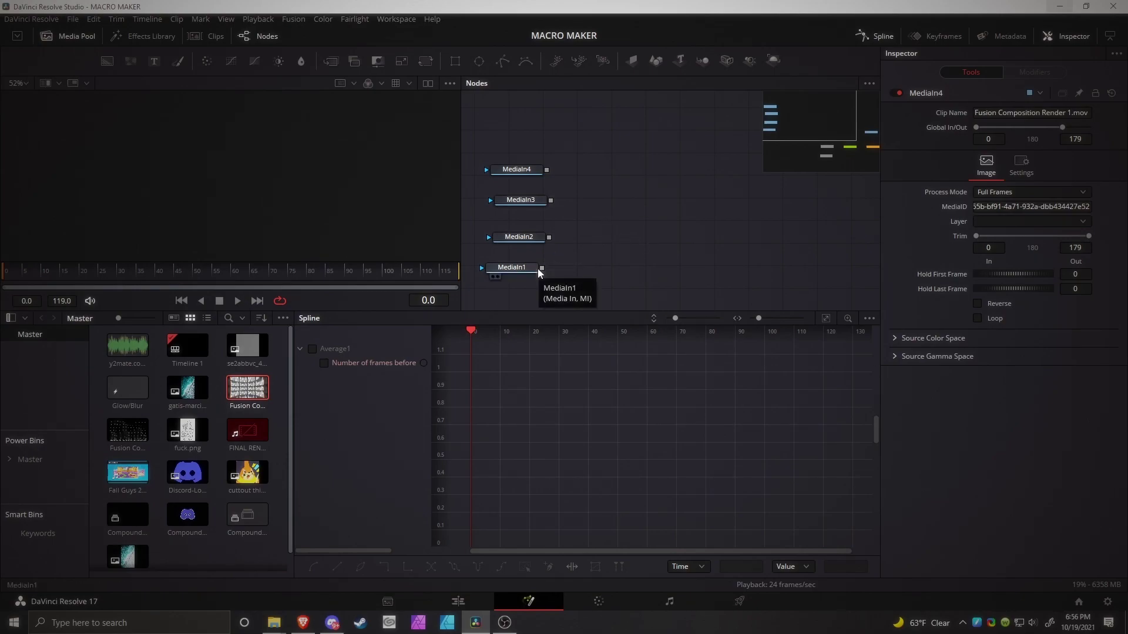
drag(534, 269, 532, 271)
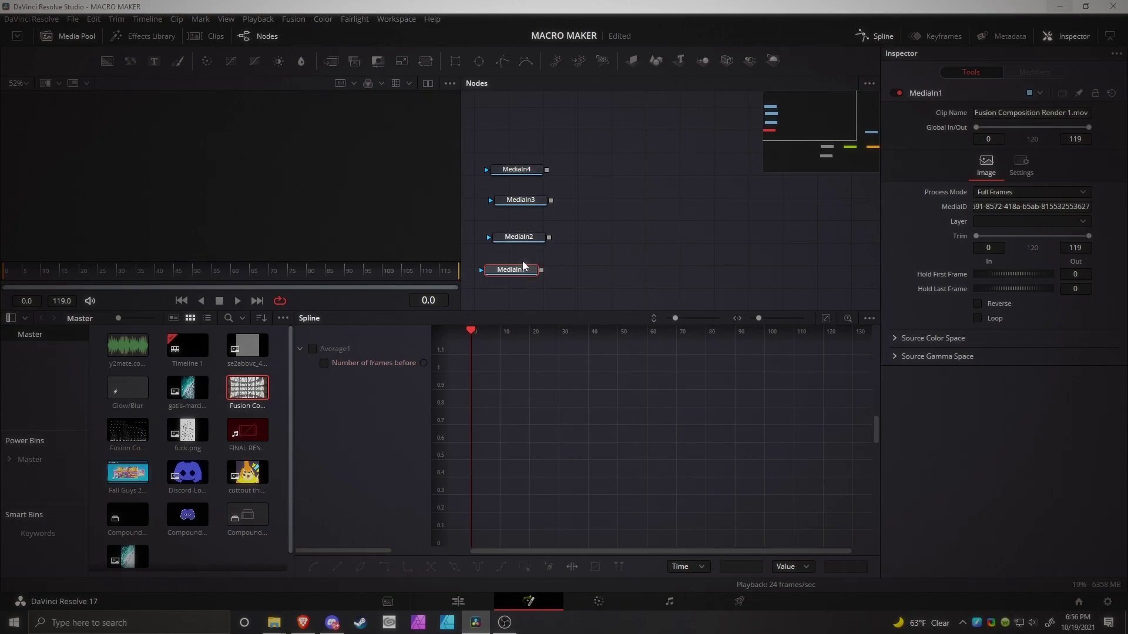
click(601, 238)
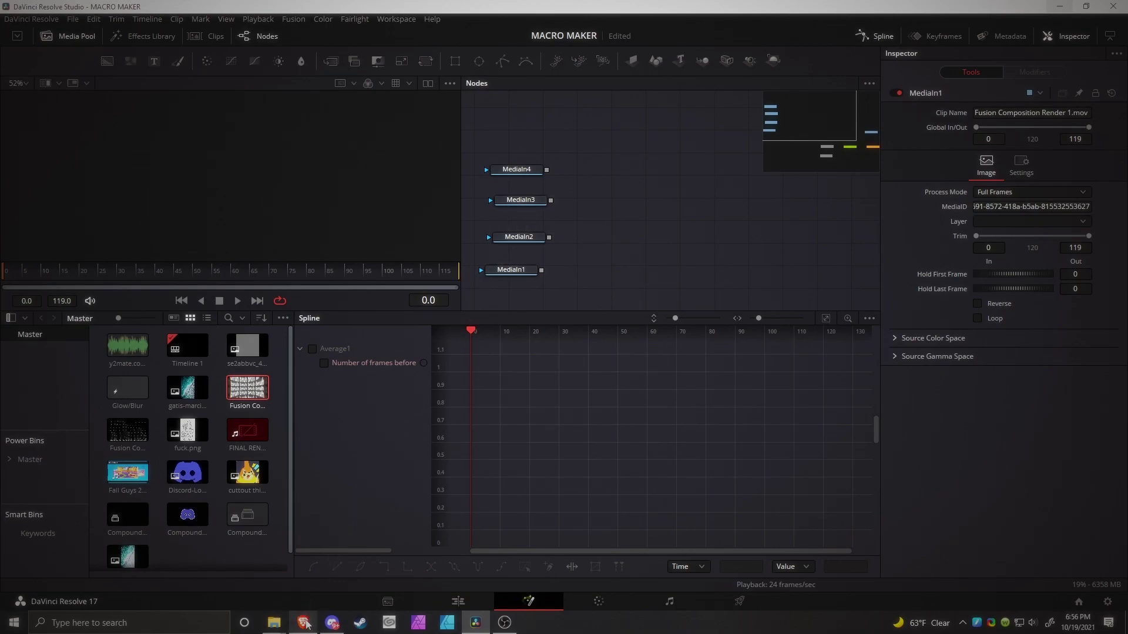
In a new Brave tab, search 'sprite sheet', show Images results and enlarge one example.
click(307, 624)
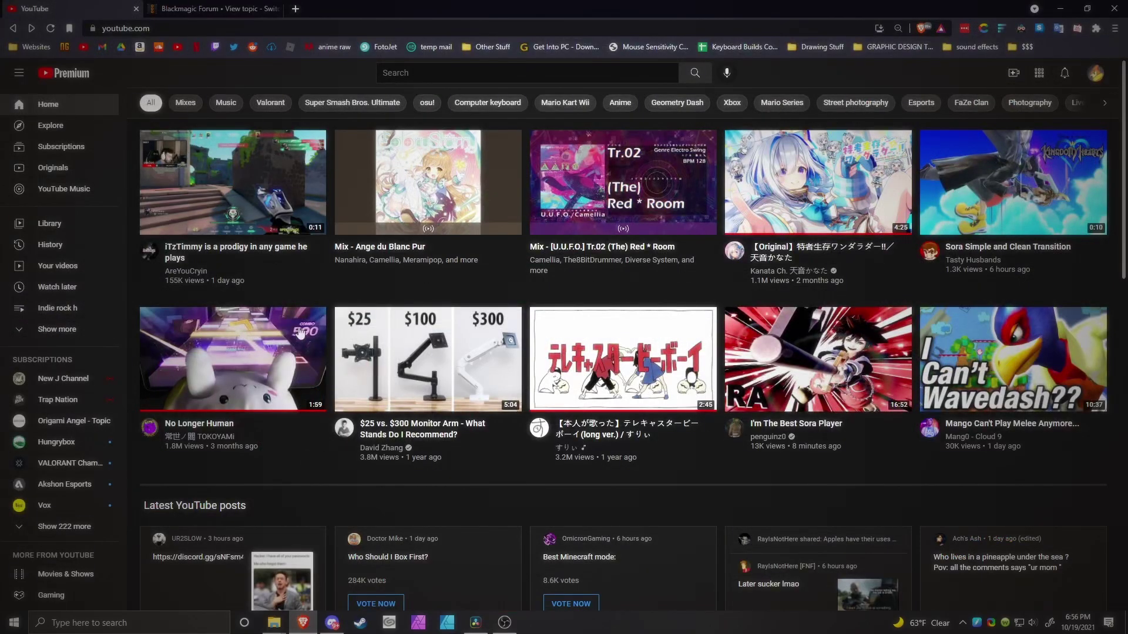
click(304, 11)
text(sprite sheet)
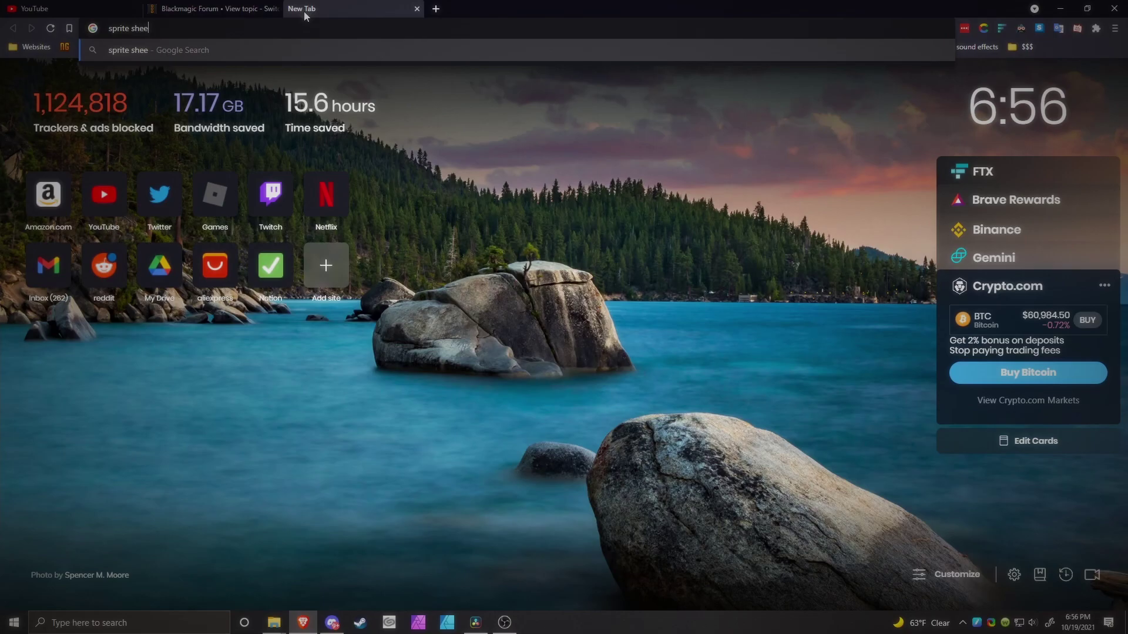
key(Return)
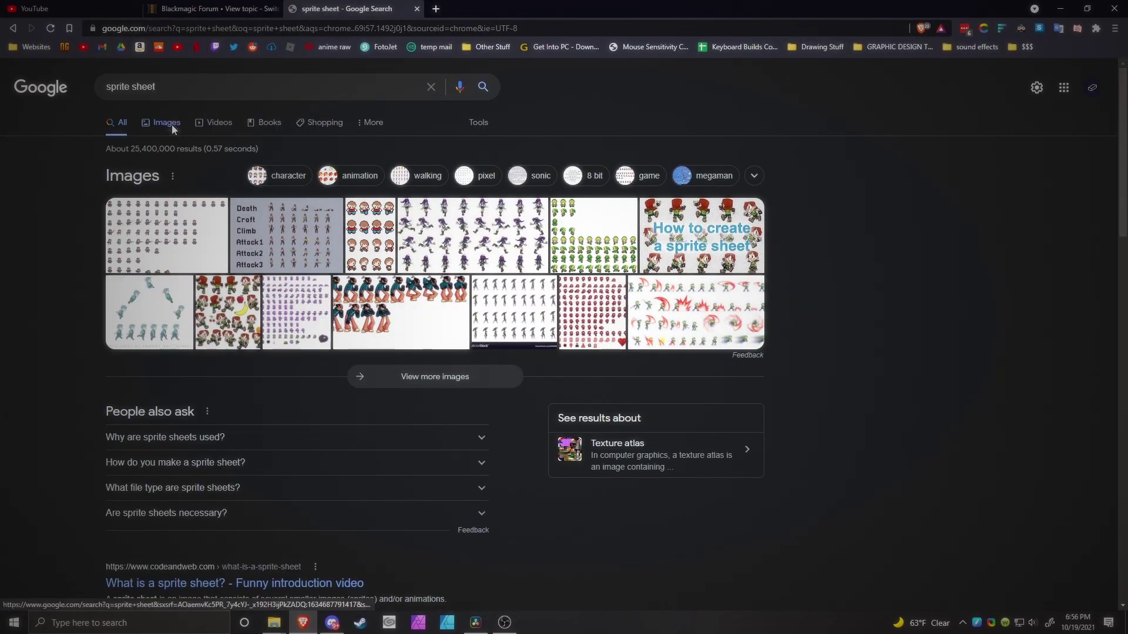
click(167, 123)
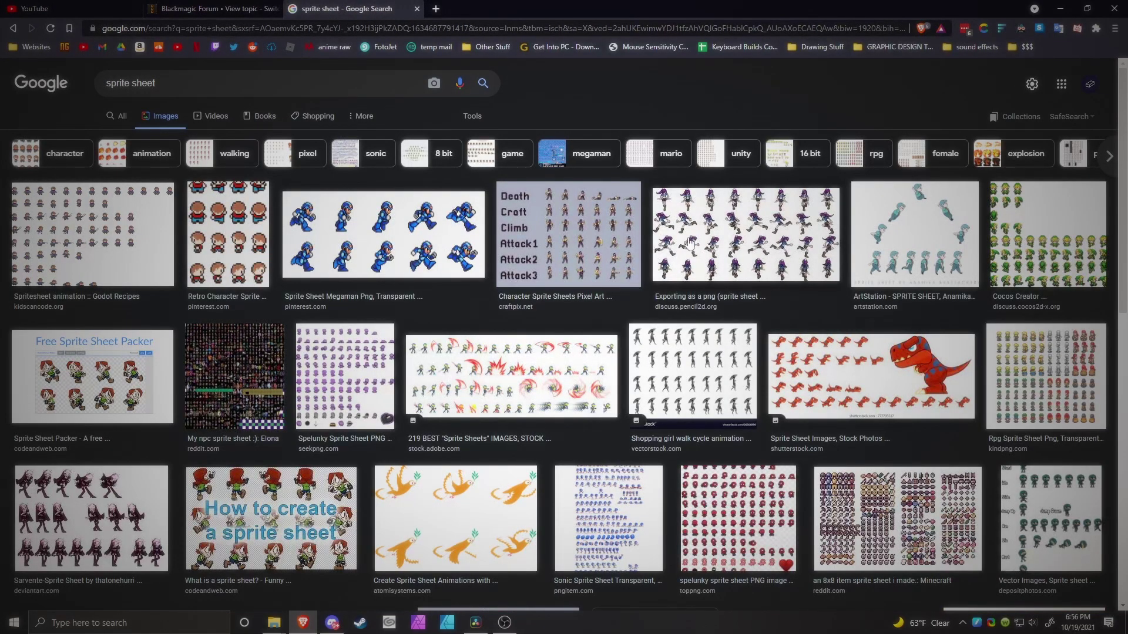
click(1001, 250)
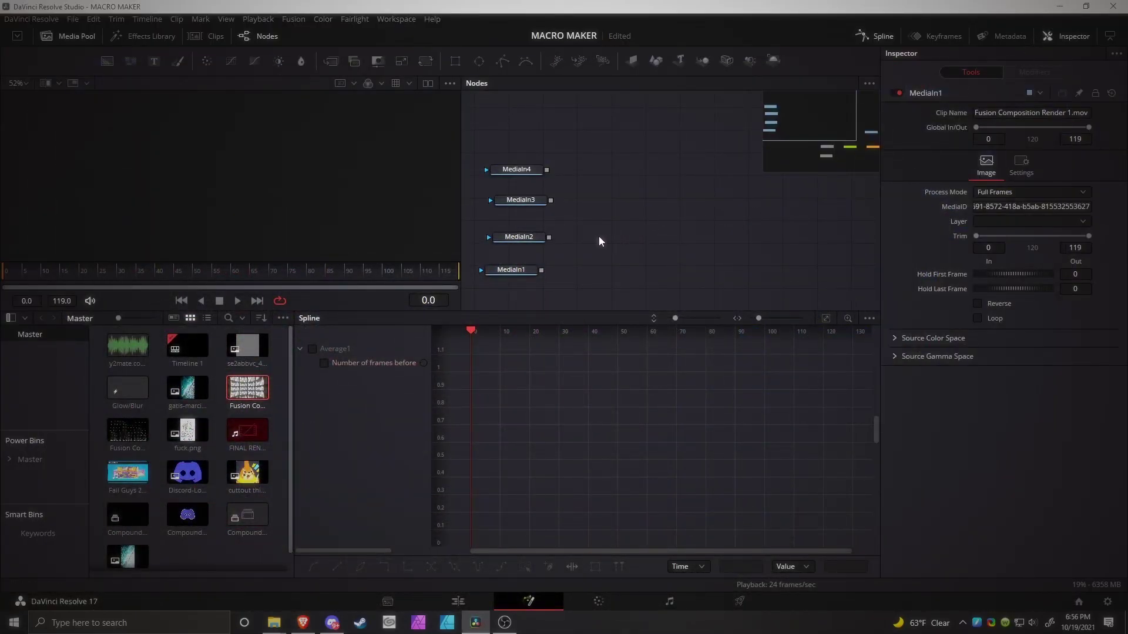
drag(549, 237, 541, 270)
drag(550, 200, 609, 270)
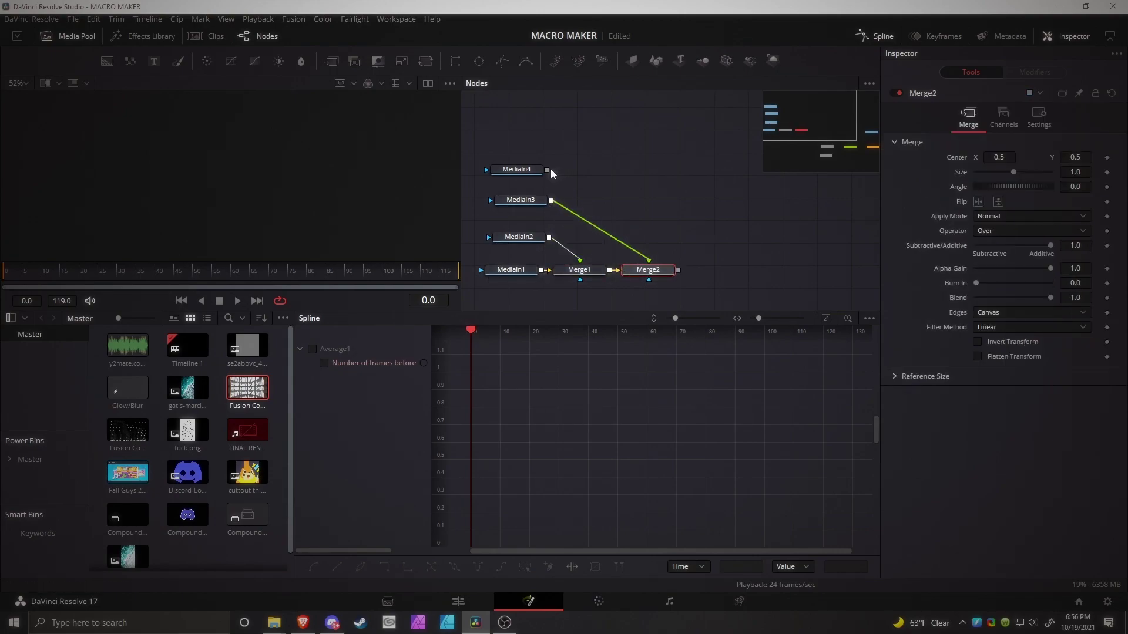
drag(546, 170, 679, 271)
drag(511, 269, 497, 270)
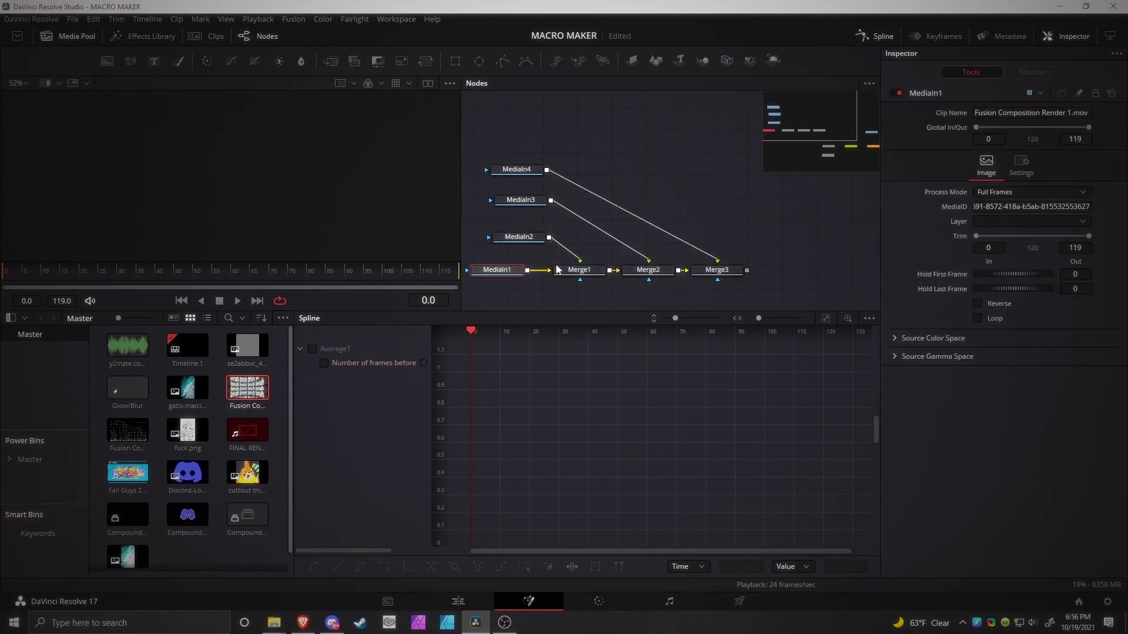
click(579, 275)
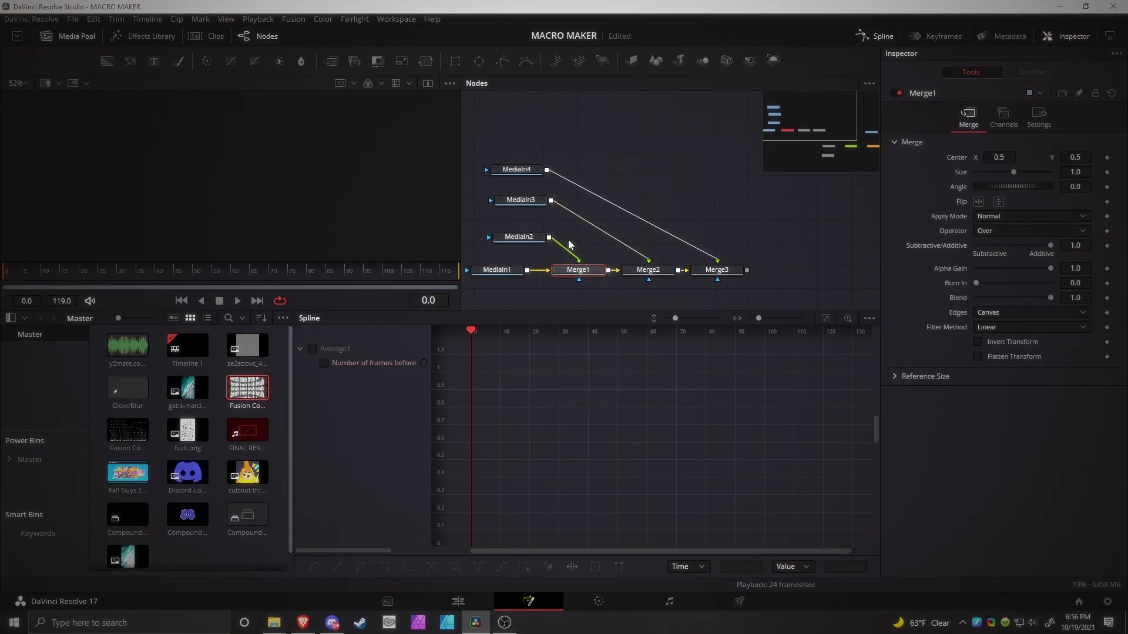
drag(582, 239, 522, 257)
click(585, 270)
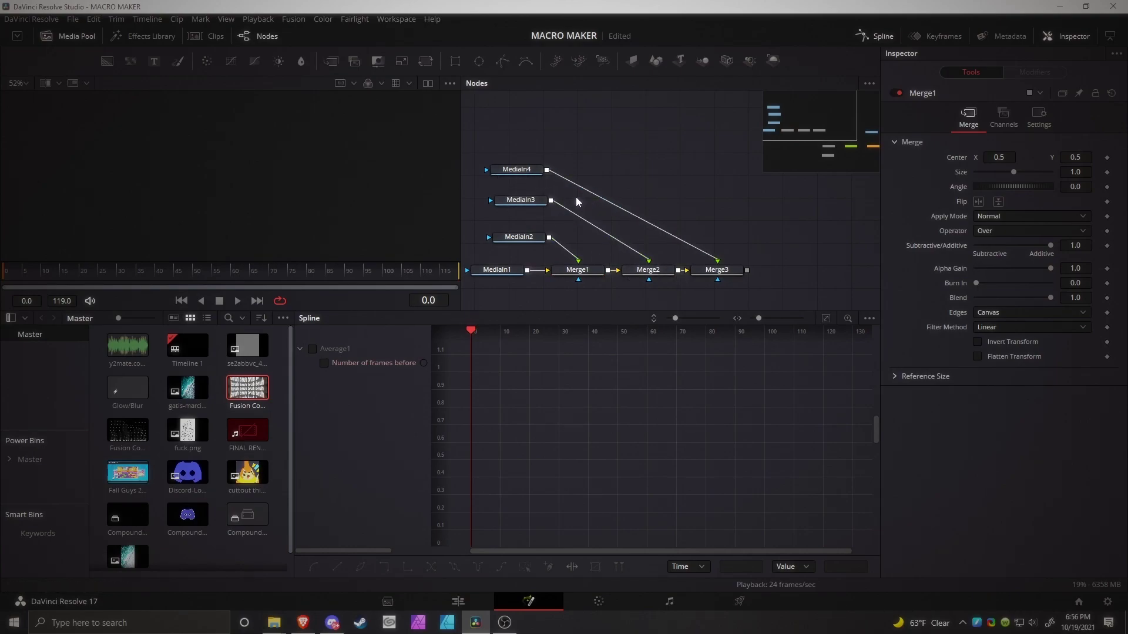
drag(579, 167, 757, 288)
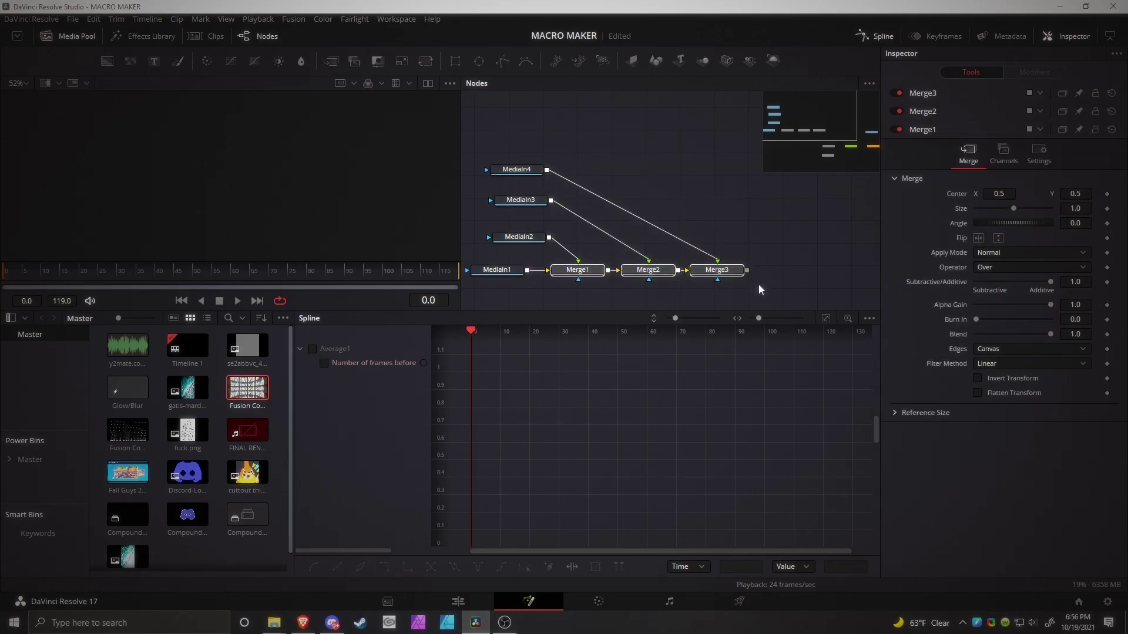
key(Delete)
drag(511, 272, 538, 272)
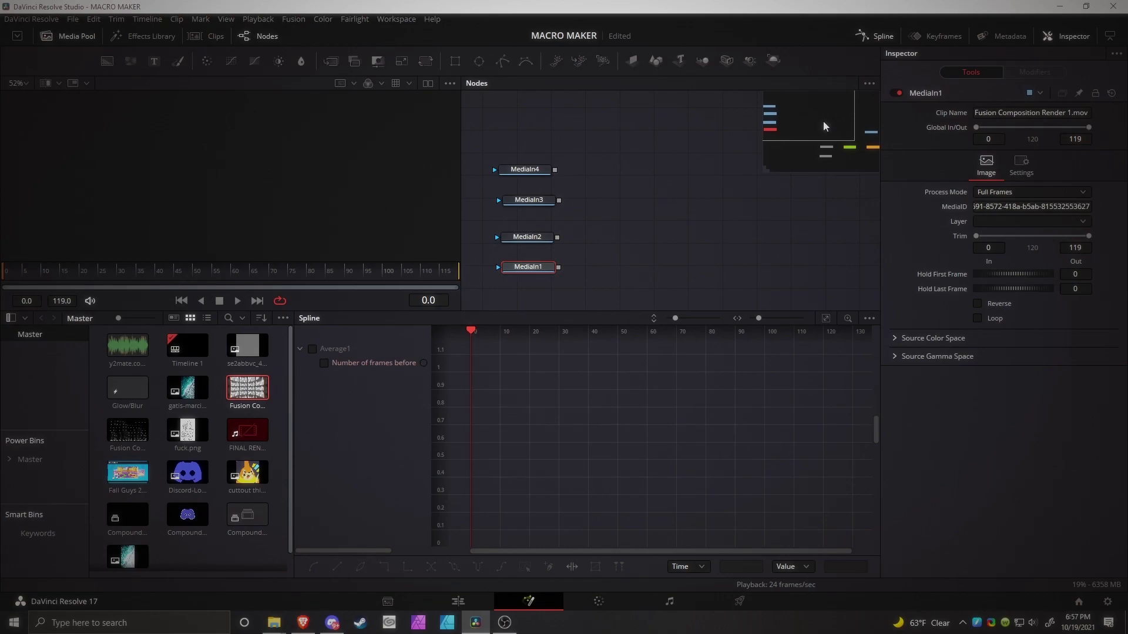
Search the Reactor package manager for 'switch' packages, then close Reactor.
click(354, 18)
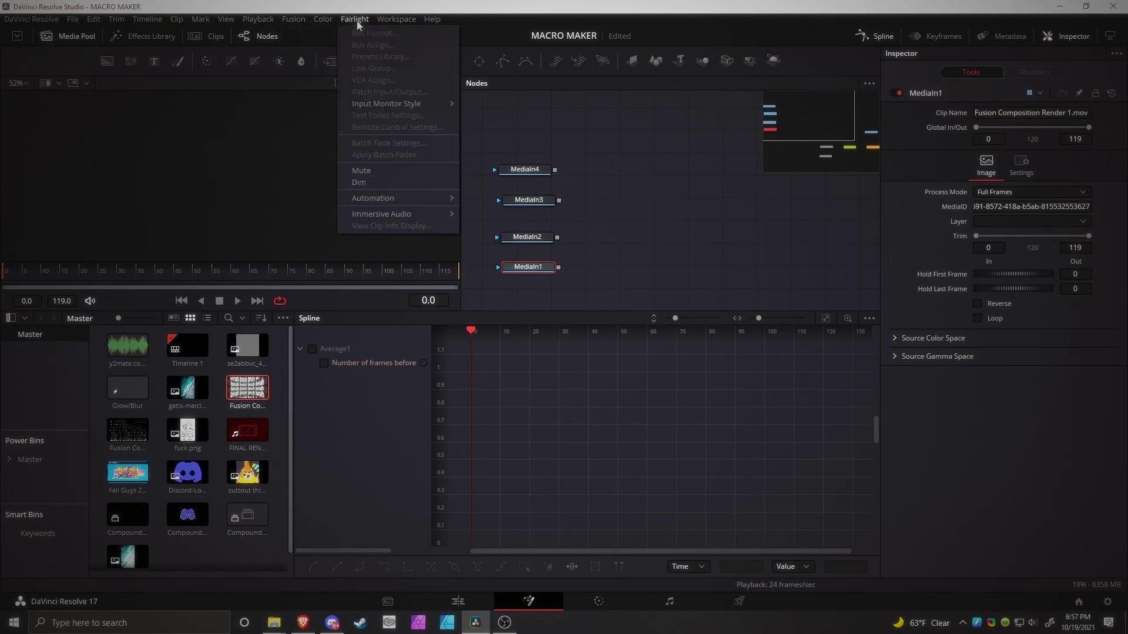
mouse_move(396, 19)
mouse_move(452, 379)
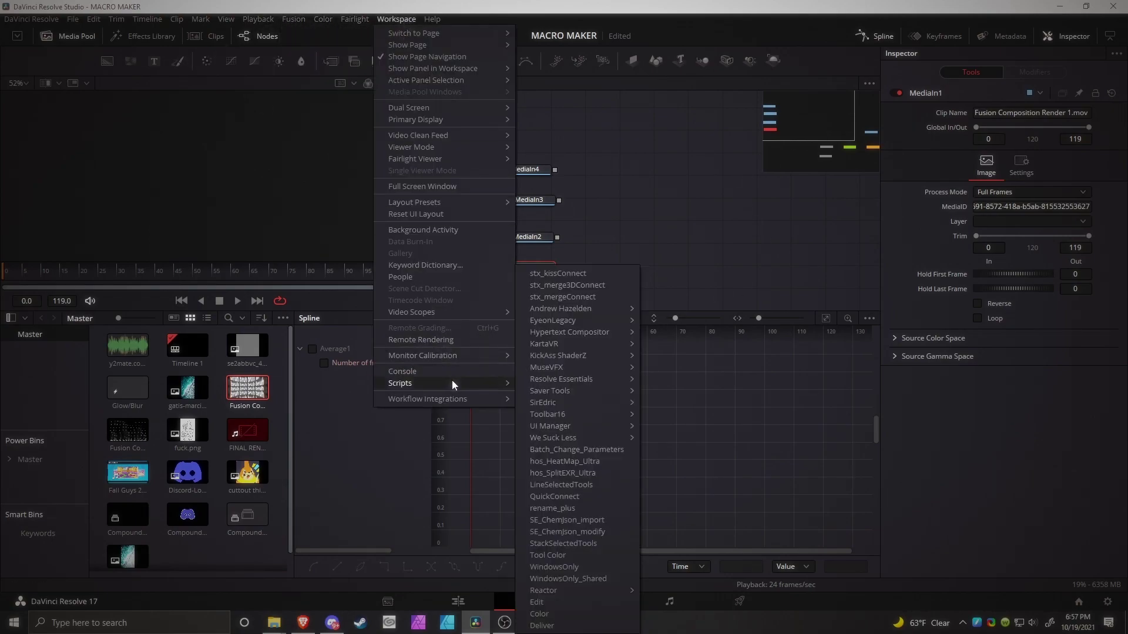
mouse_move(589, 592)
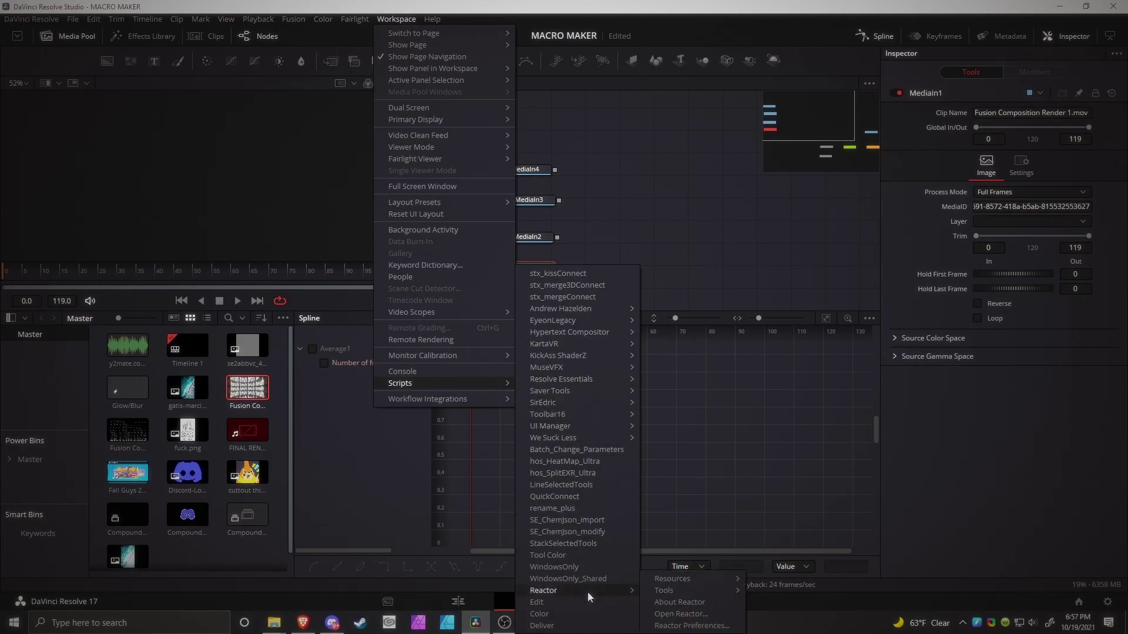
click(680, 614)
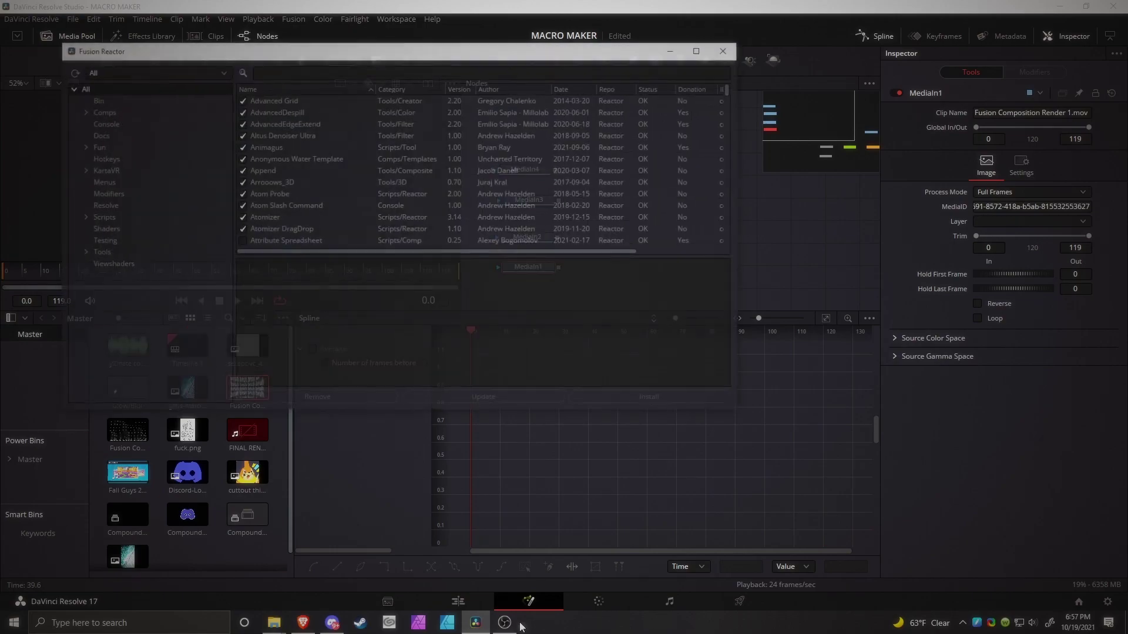
click(305, 72)
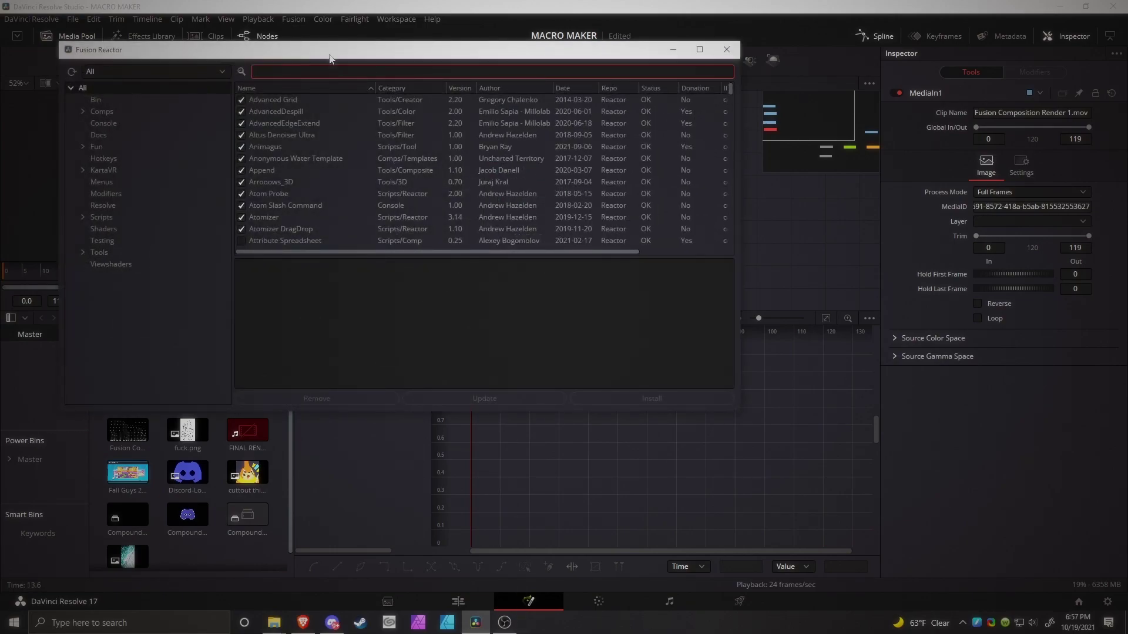
text(switch)
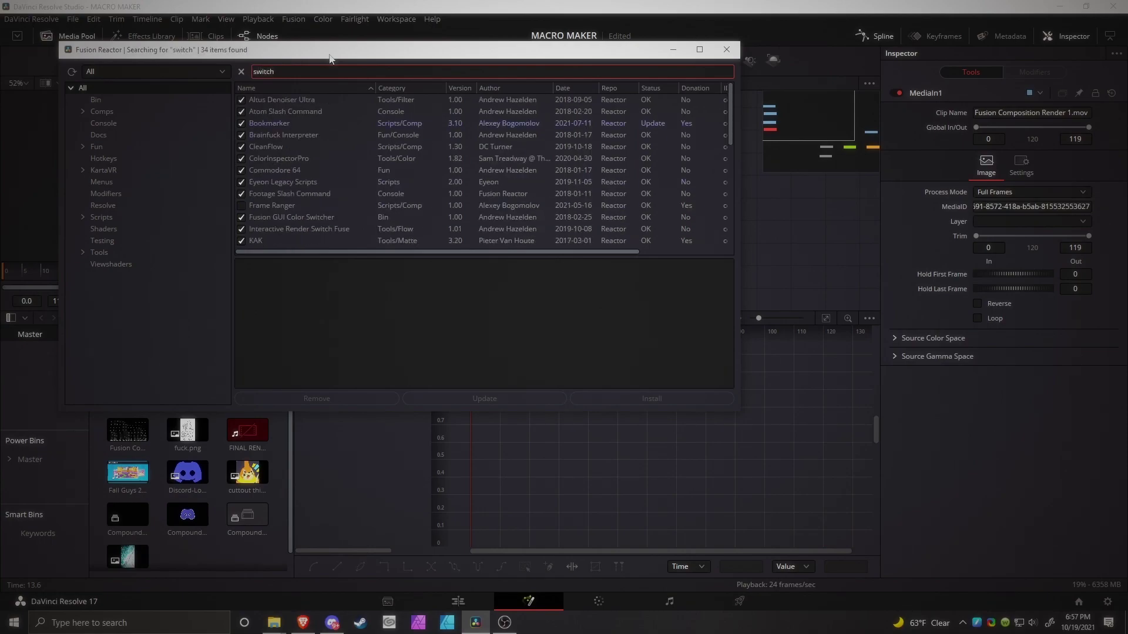
scroll(358, 210, down, 7)
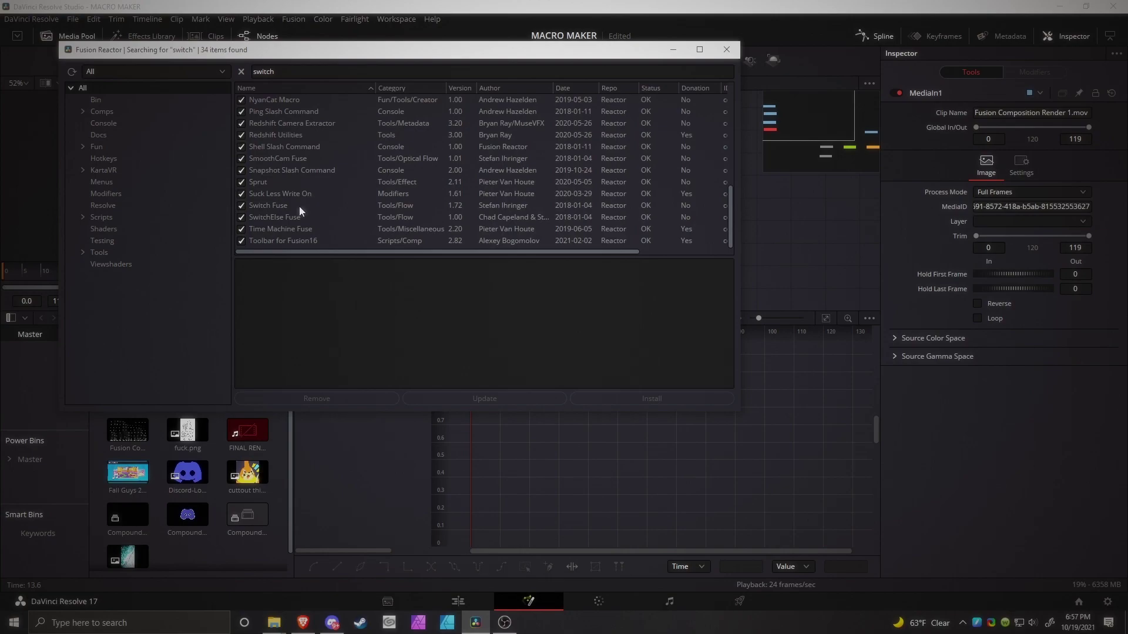
click(727, 49)
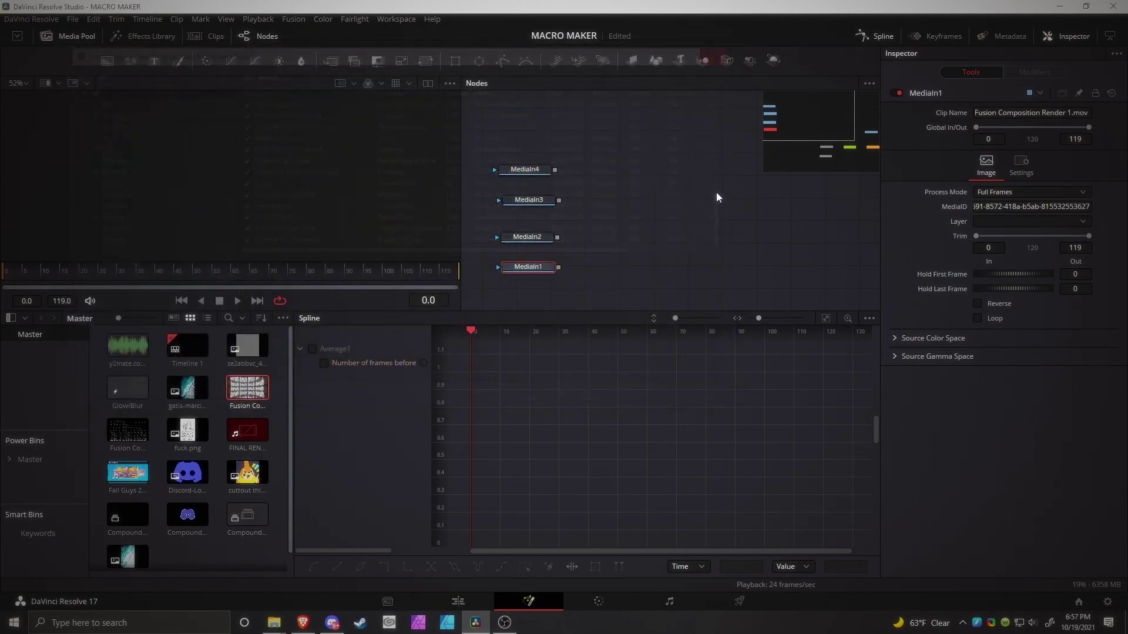
Add a Switch Fuse and a Switch/Else Fuse node via the Shift+Space tool search.
key(shift+space)
text(switch)
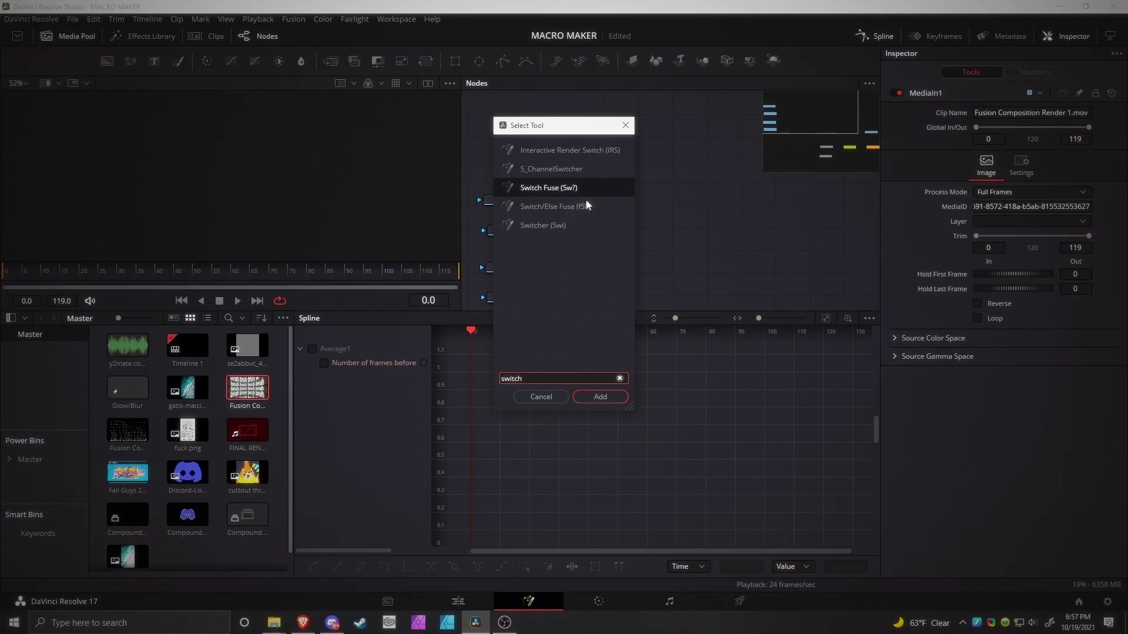
key(Return)
key(shift+space)
text(swit)
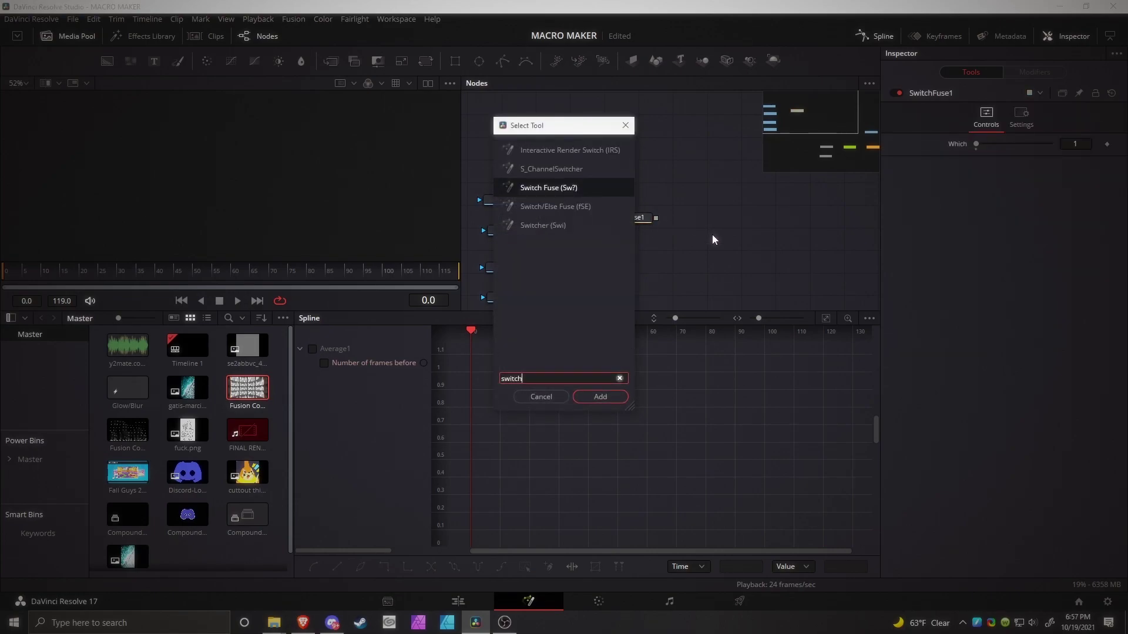
key(Down)
key(Return)
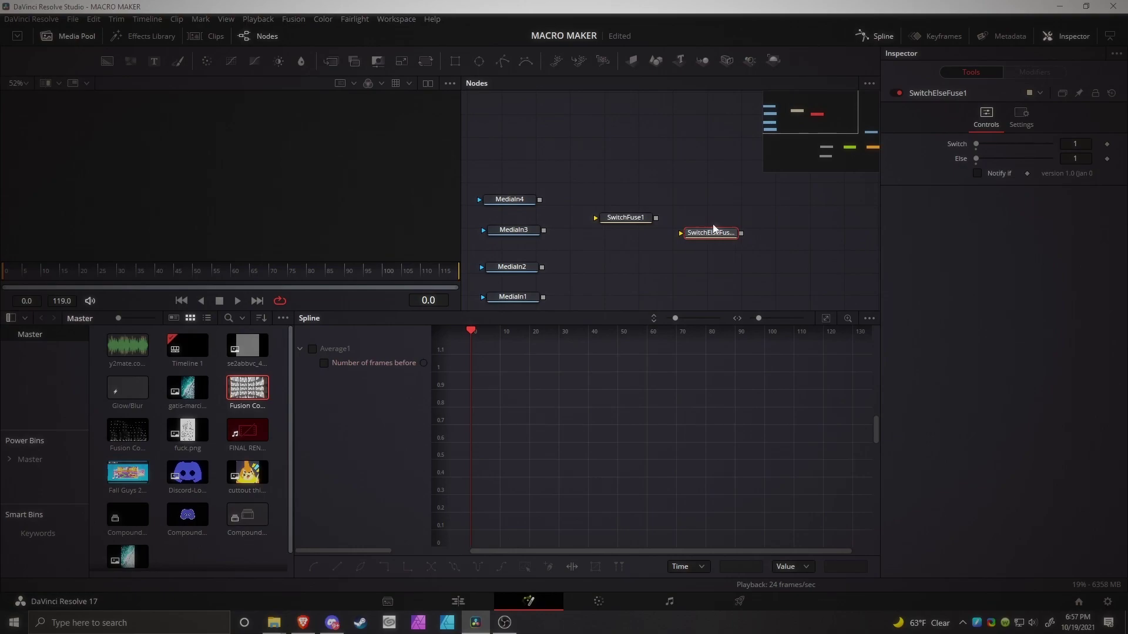
Place SwitchFuse1 and SwitchElseFuse1 to the right of the MediaIn column.
drag(713, 227, 656, 141)
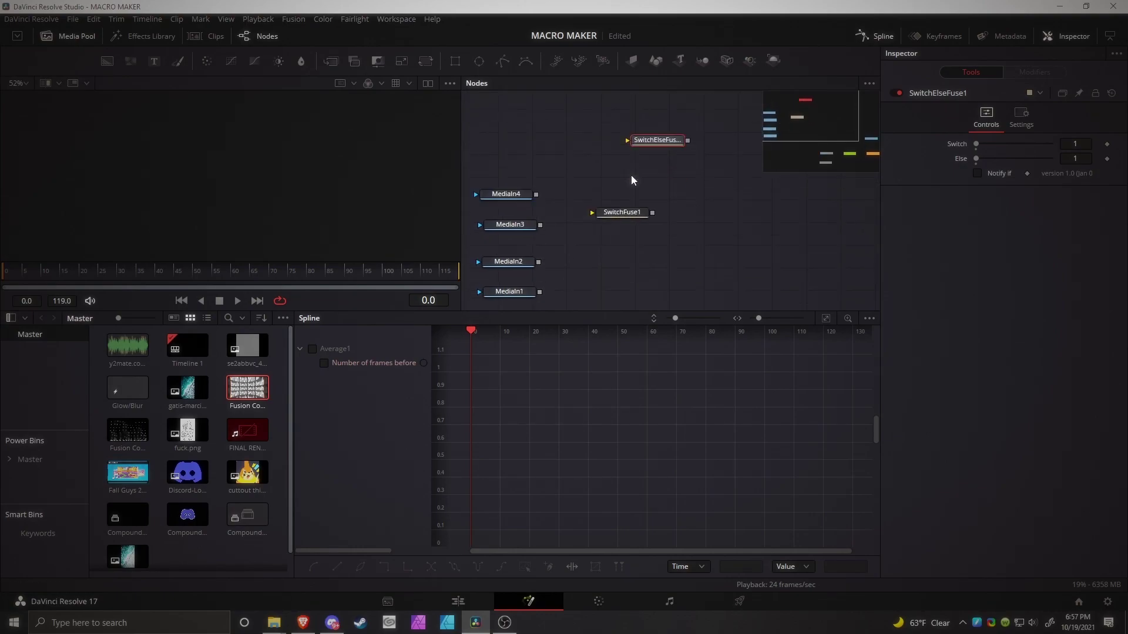
drag(639, 213, 757, 222)
drag(672, 144, 649, 238)
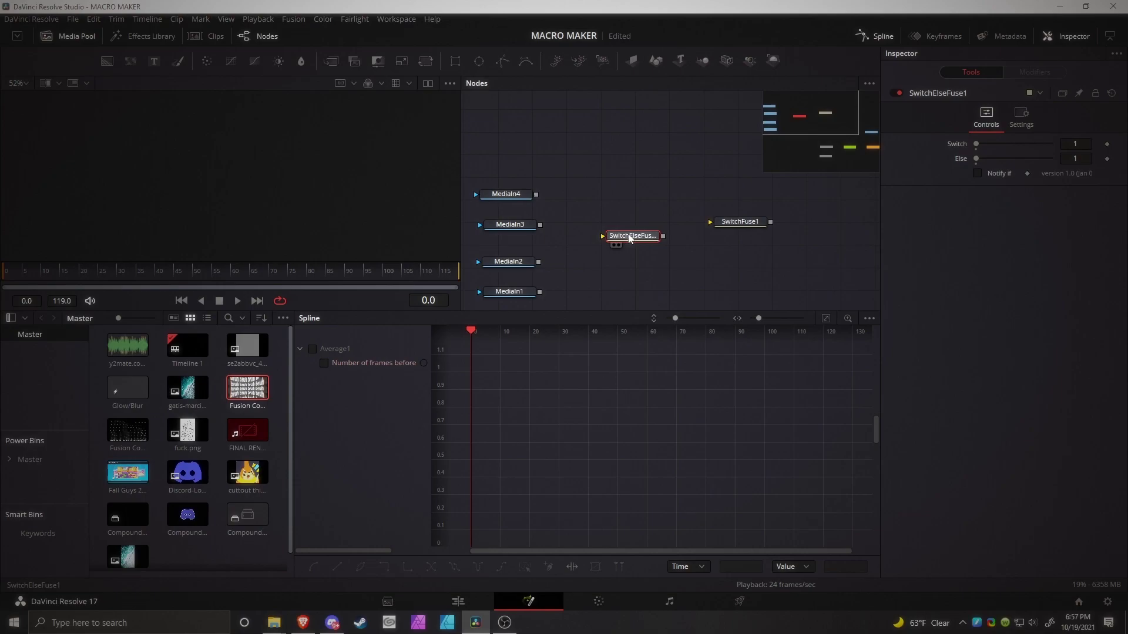
Show MediaIn1 in the left viewer with the zoom set to Fit.
drag(631, 234, 631, 242)
click(547, 271)
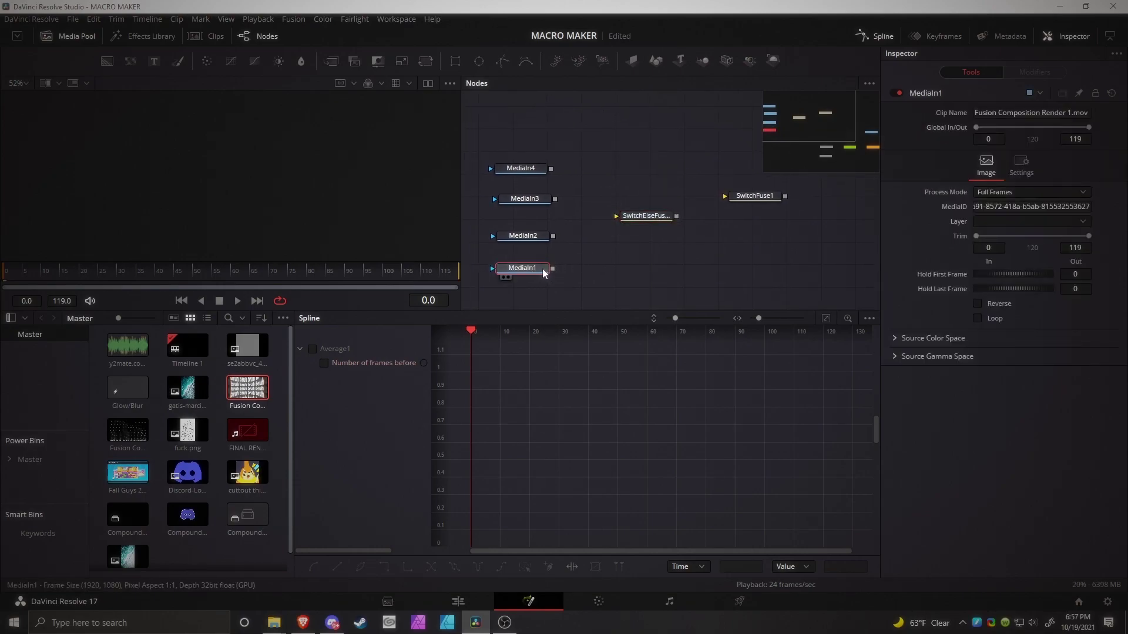
key(1)
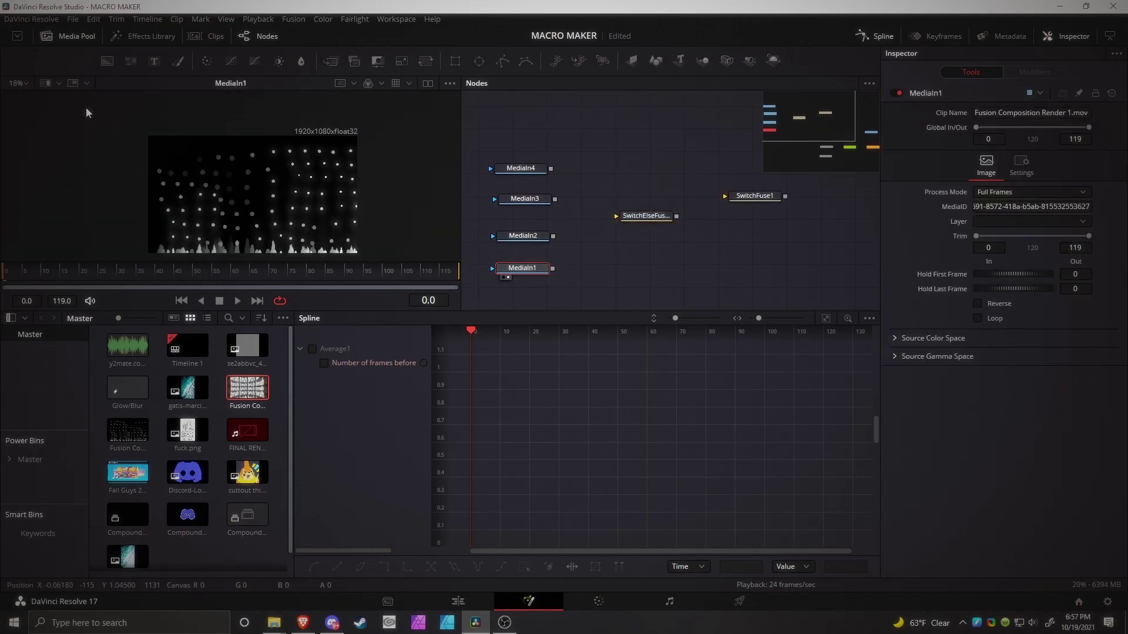
click(19, 82)
click(20, 97)
Wire MediaIn1, MediaIn2, MediaIn3 and MediaIn4 into SwitchElseFuse1's inputs.
drag(551, 268, 646, 226)
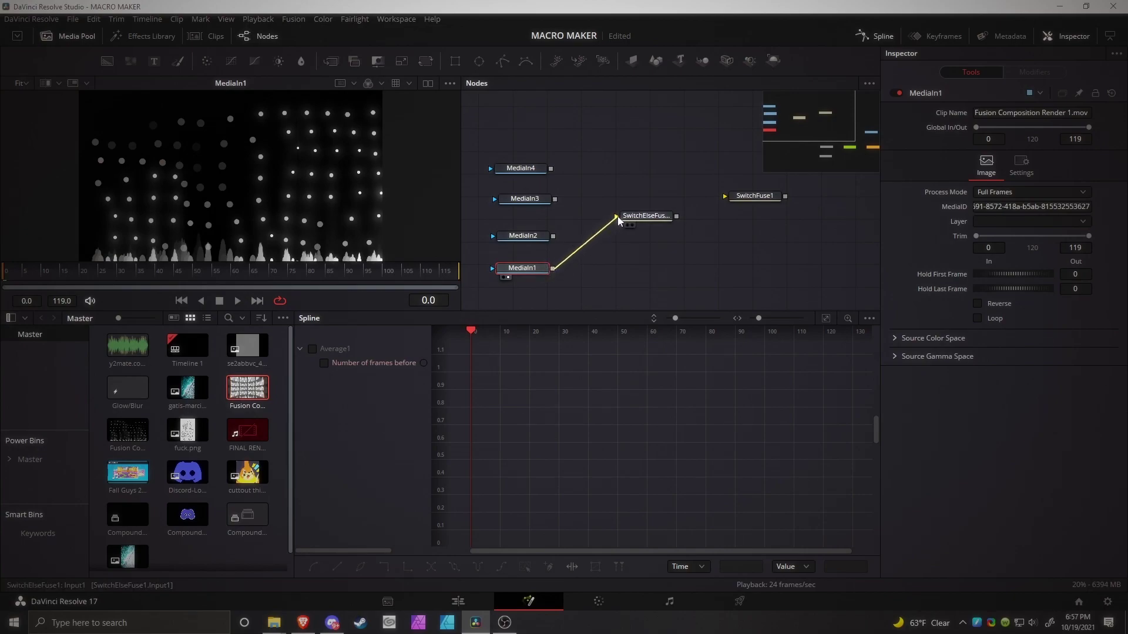
drag(552, 235, 616, 216)
drag(555, 199, 652, 219)
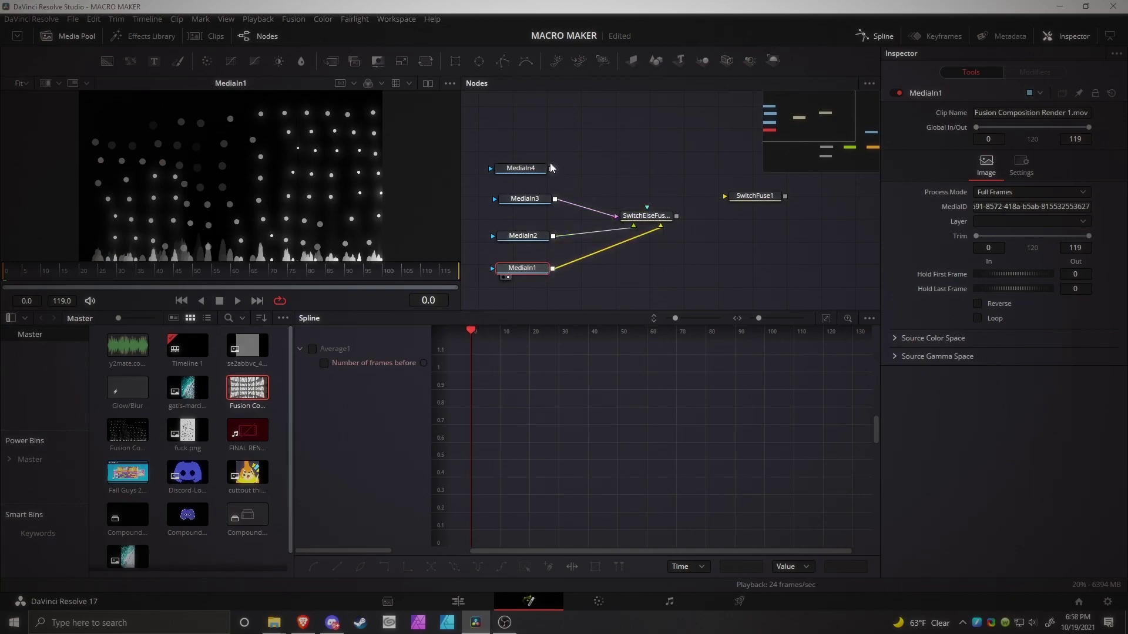
drag(550, 169, 634, 207)
View SwitchElseFuse1's output and cycle its Switch value through the four inputs.
click(646, 215)
key(1)
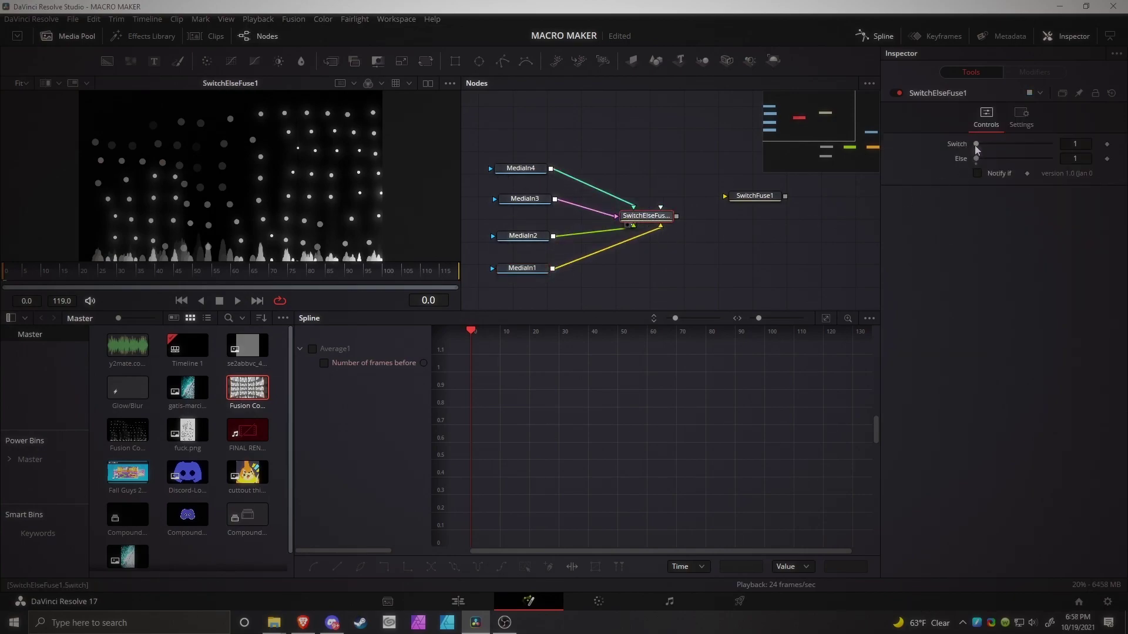
mouse_move(975, 145)
mouse_down()
mouse_move(1098, 152)
mouse_move(975, 145)
mouse_up()
scroll(286, 160, down, 2)
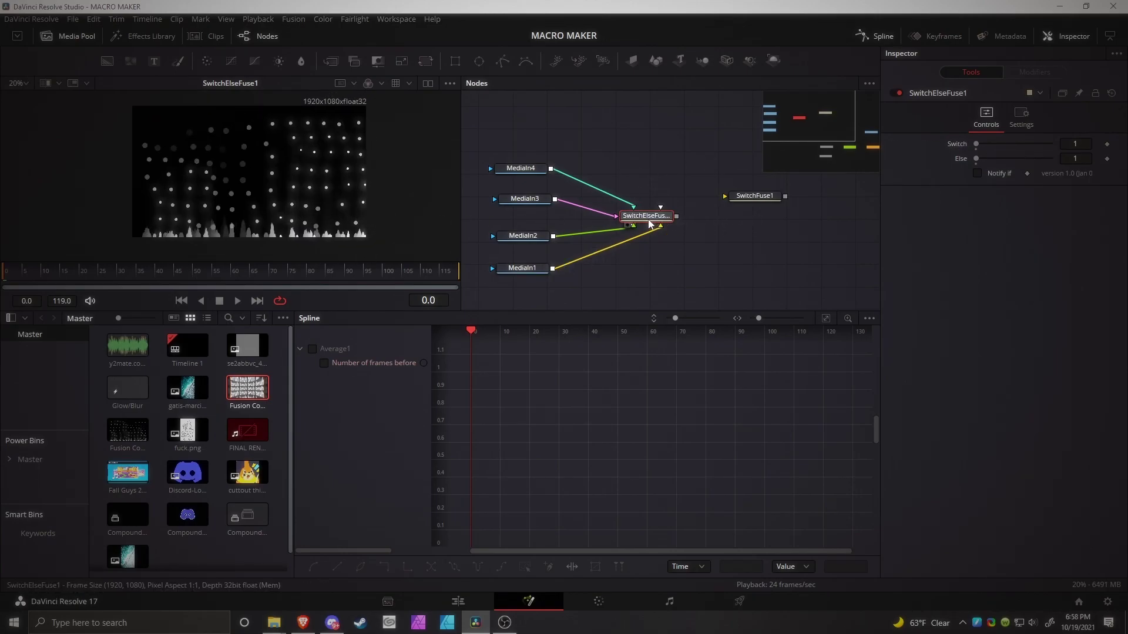
scroll(600, 135, down, 2)
drag(600, 135, 527, 269)
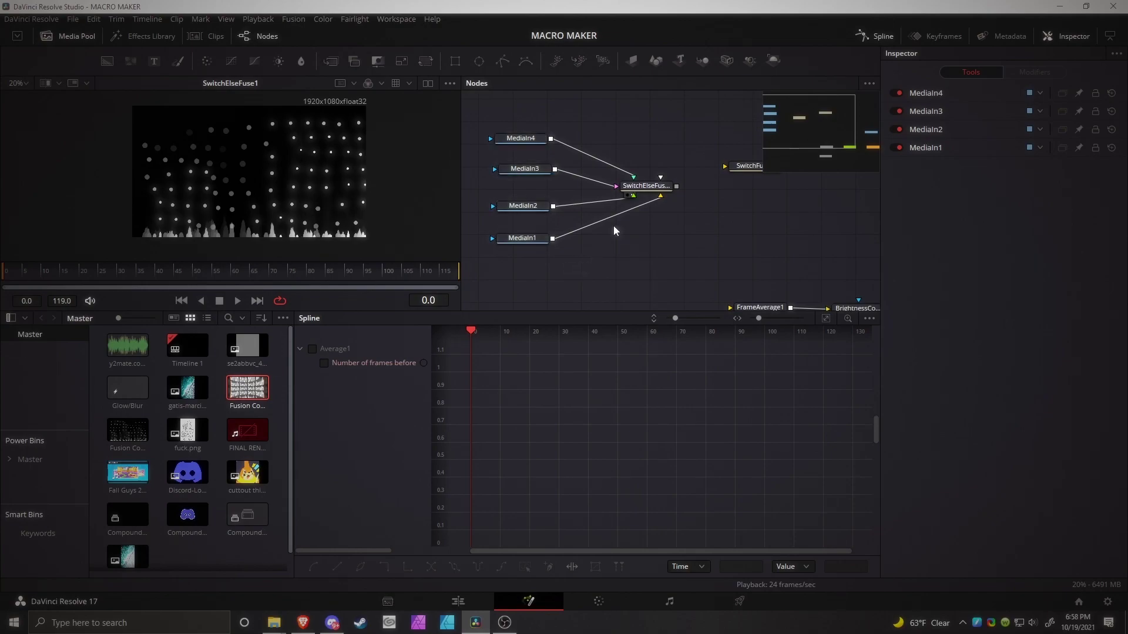
click(645, 186)
scroll(705, 214, up, 2)
mouse_move(976, 145)
mouse_down()
mouse_move(1090, 160)
mouse_move(975, 160)
mouse_move(950, 176)
mouse_up()
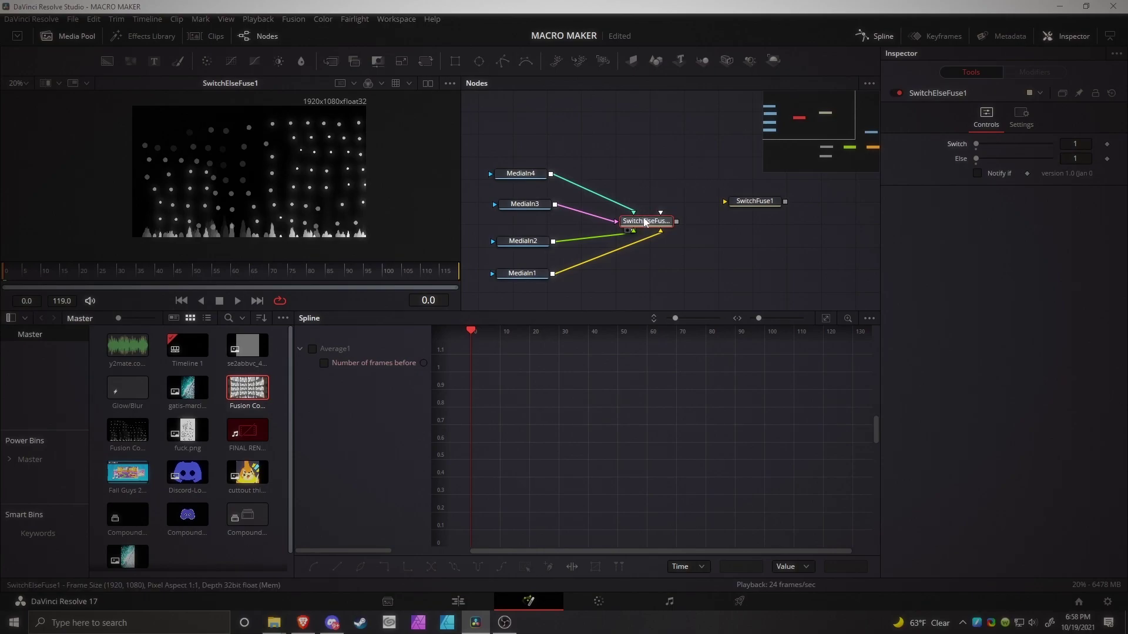
mouse_move(648, 225)
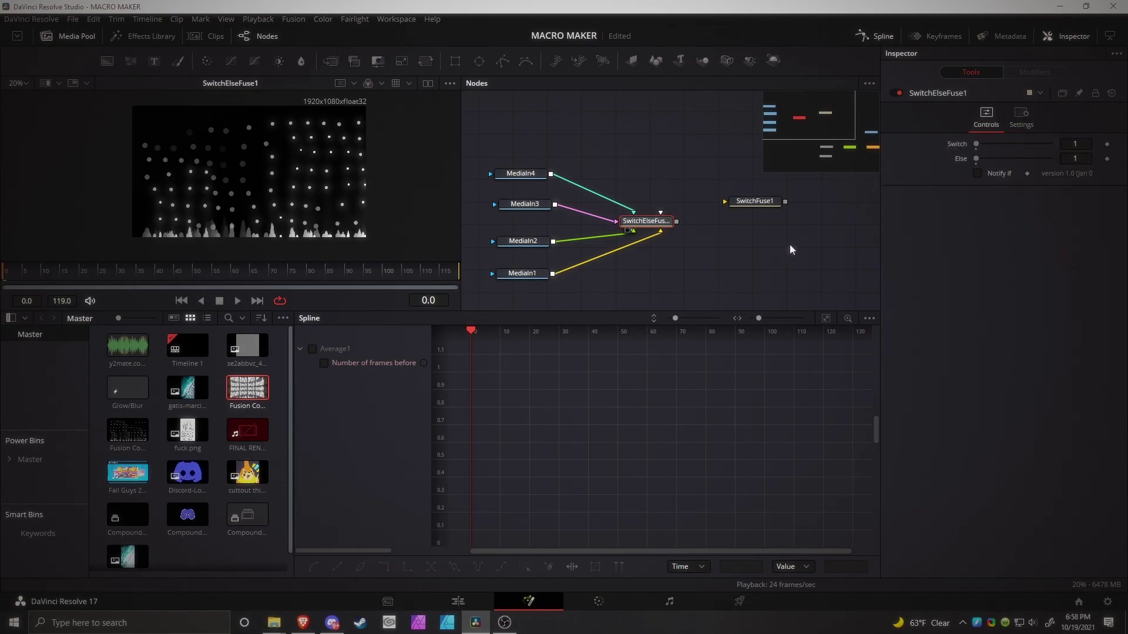
scroll(682, 226, down, 2)
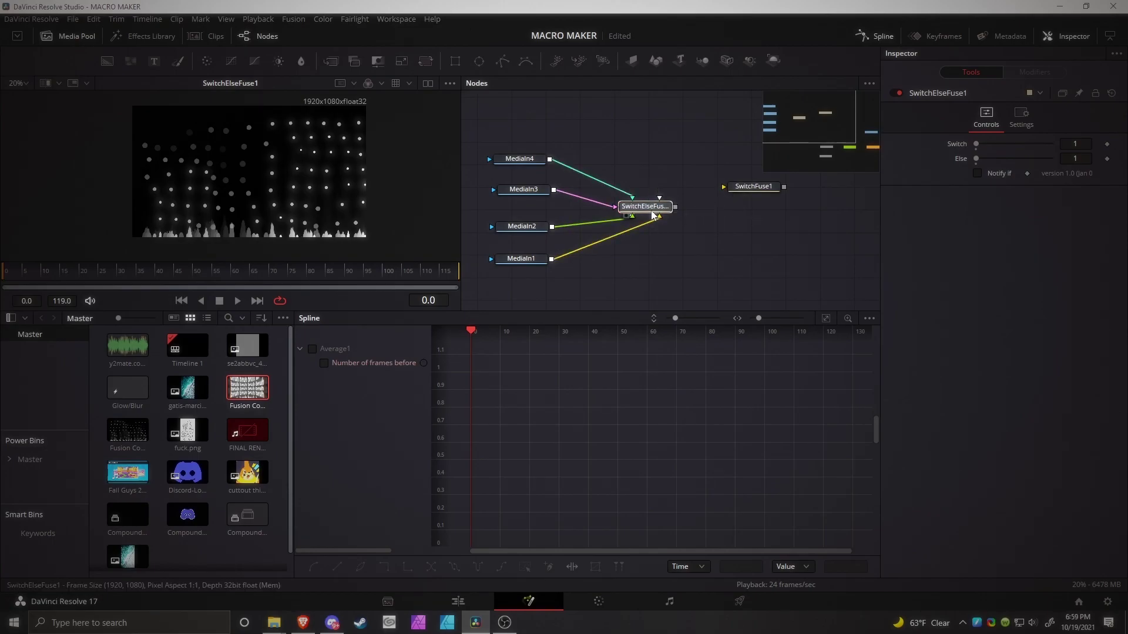
drag(652, 215, 660, 216)
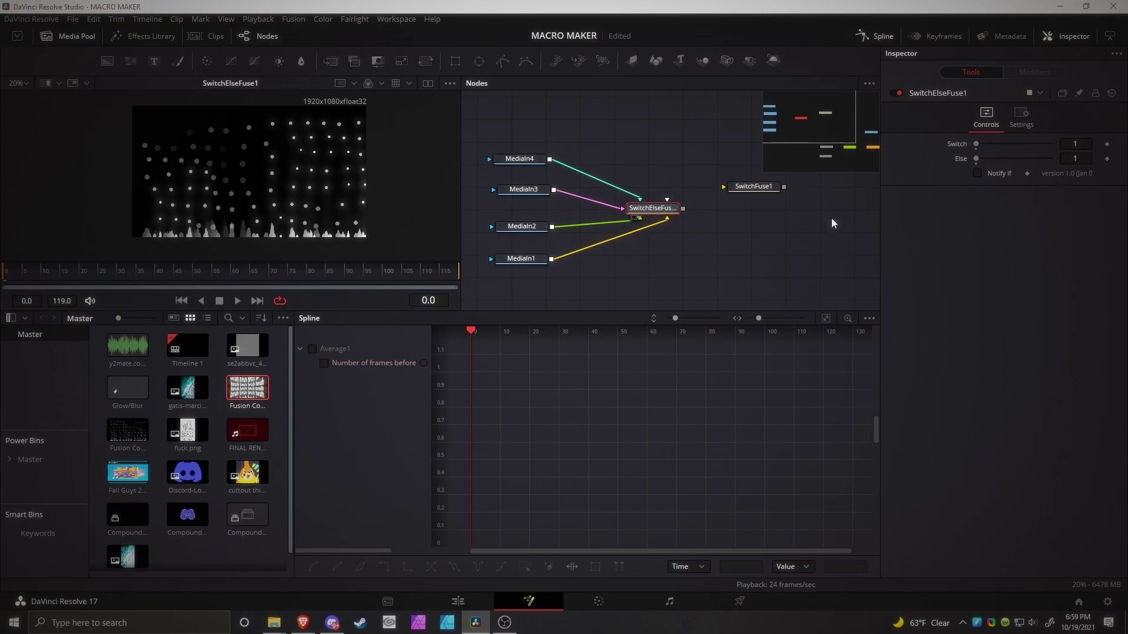
drag(977, 145, 1026, 159)
Preview SwitchElseFuse1 with Switch at 3 (the drawing) and at 4 (the bruh clip).
drag(571, 141, 544, 164)
click(652, 208)
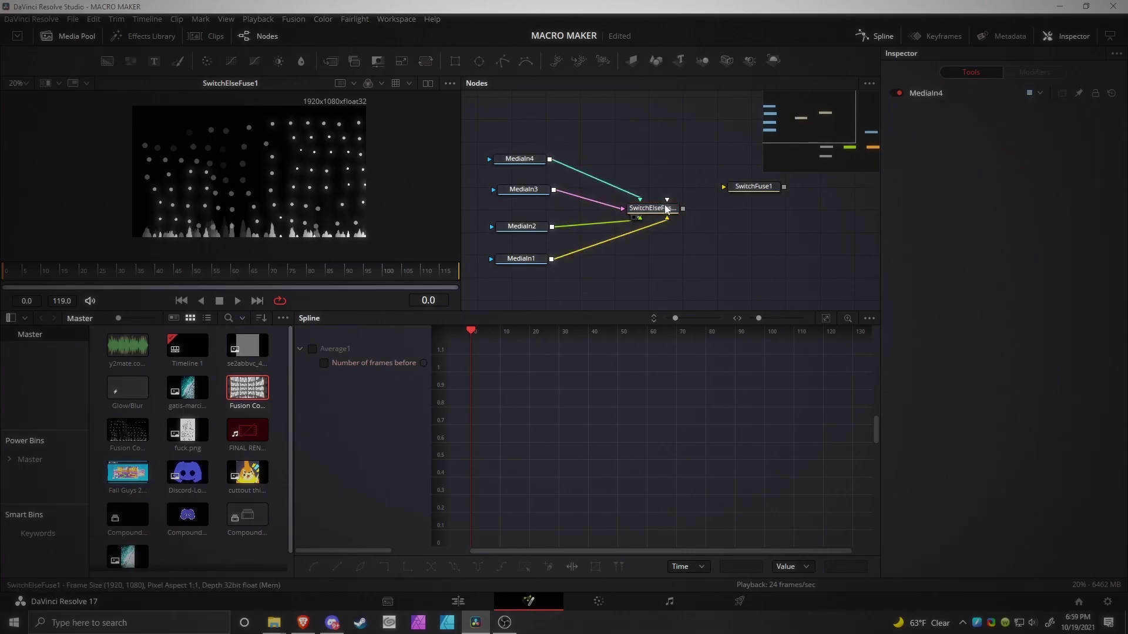
mouse_move(980, 145)
mouse_down()
mouse_move(1054, 152)
mouse_move(1042, 153)
mouse_up()
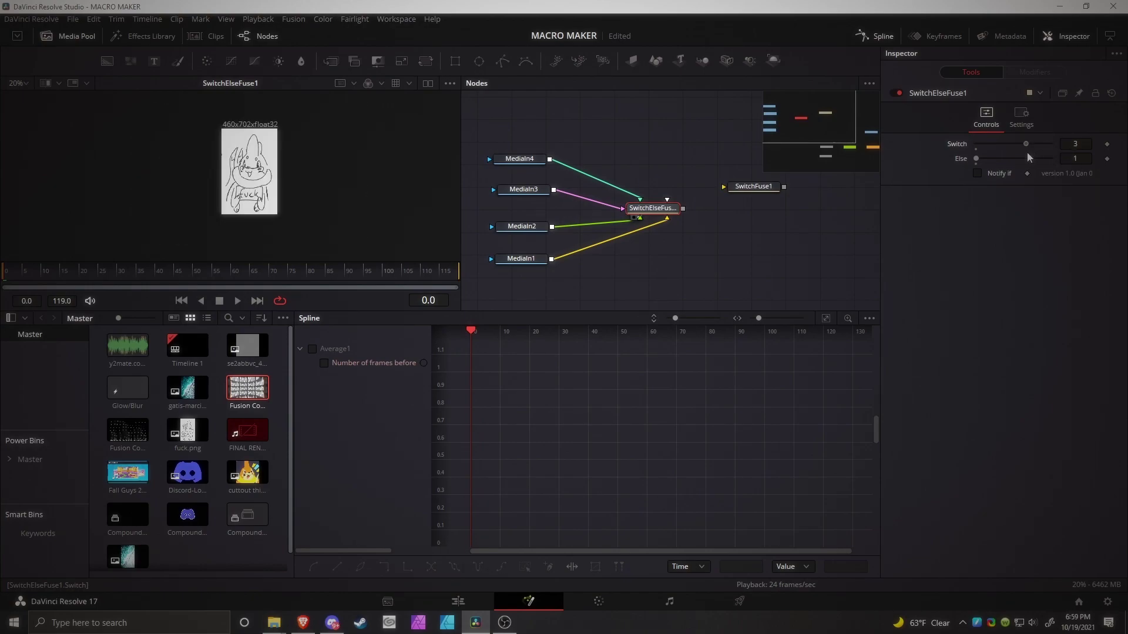
drag(556, 160, 579, 180)
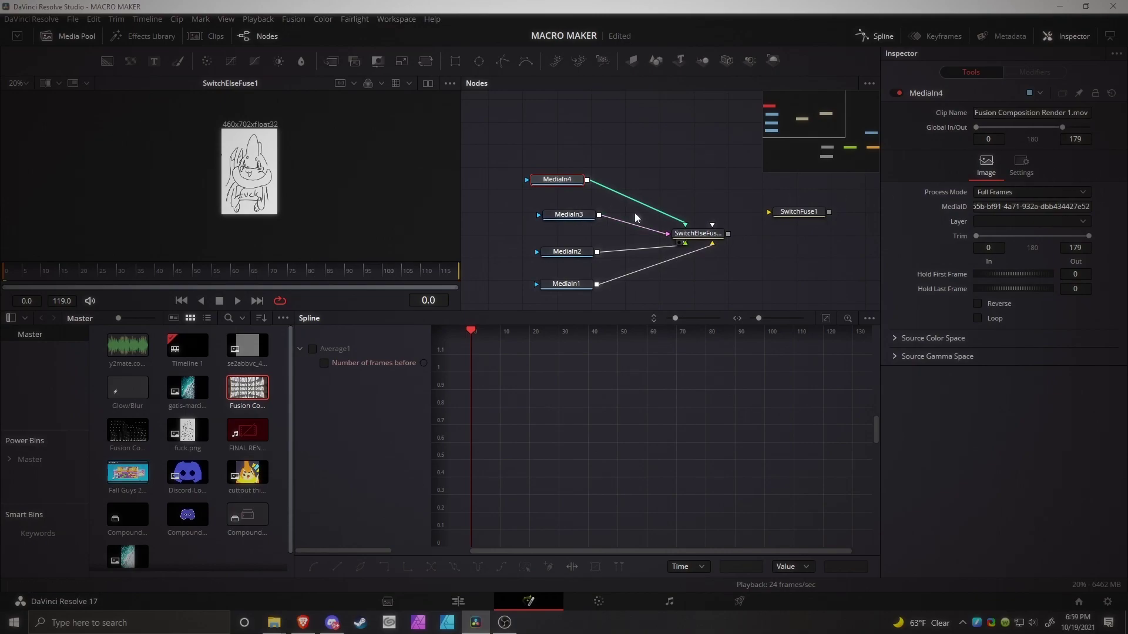
click(698, 233)
click(1024, 146)
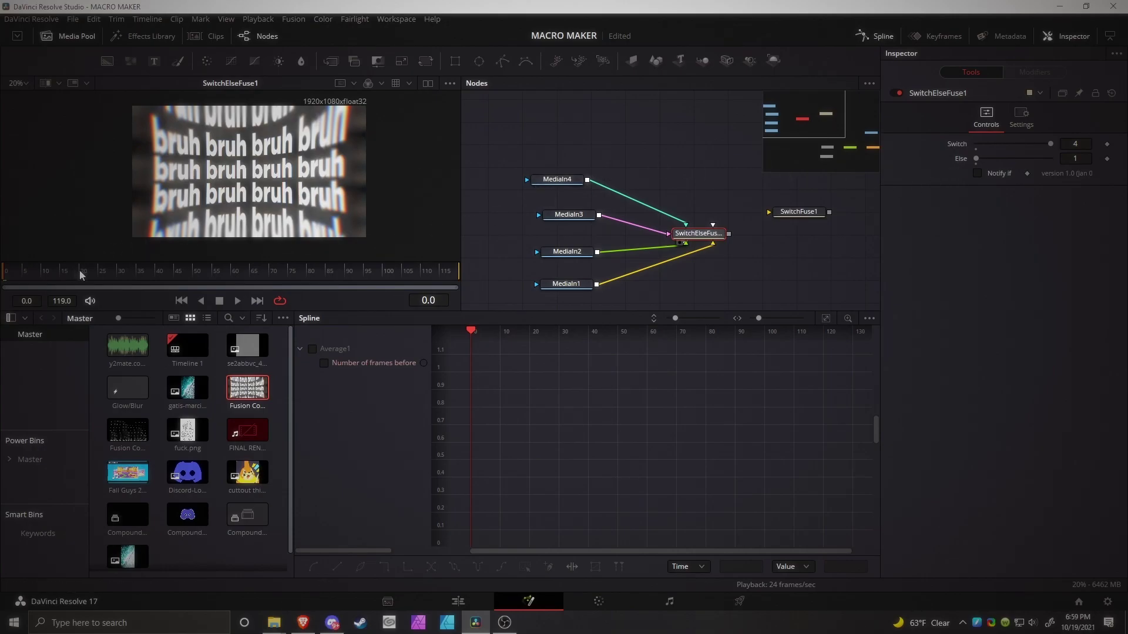
Move the playhead to frame 39 and return Switch to 1 to show the particles.
click(15, 276)
click(155, 272)
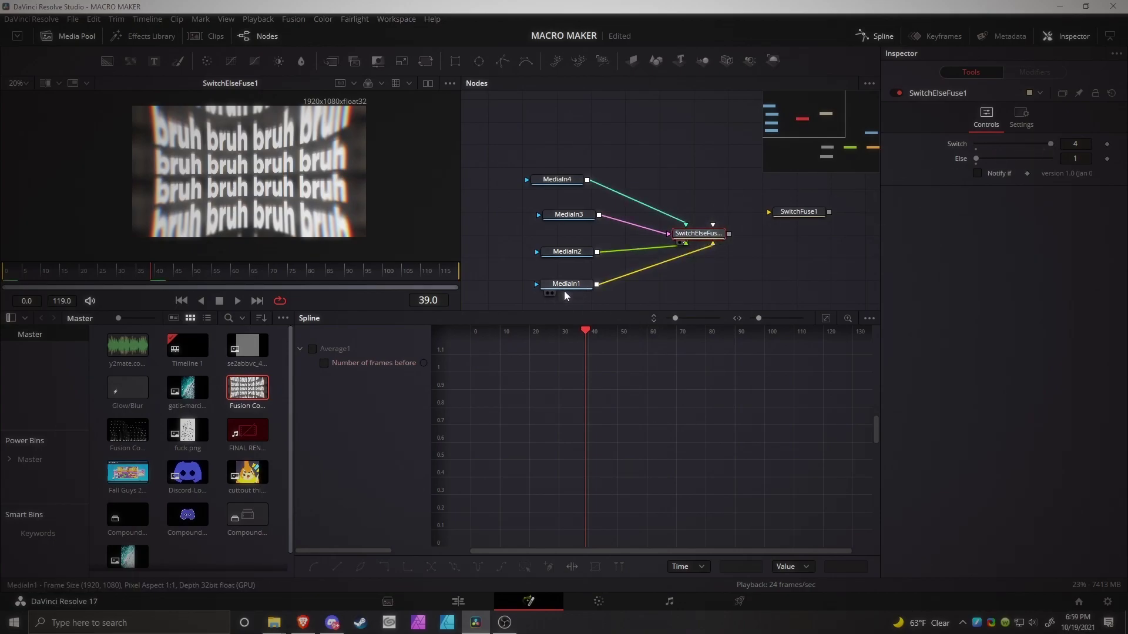
drag(1050, 143, 1027, 167)
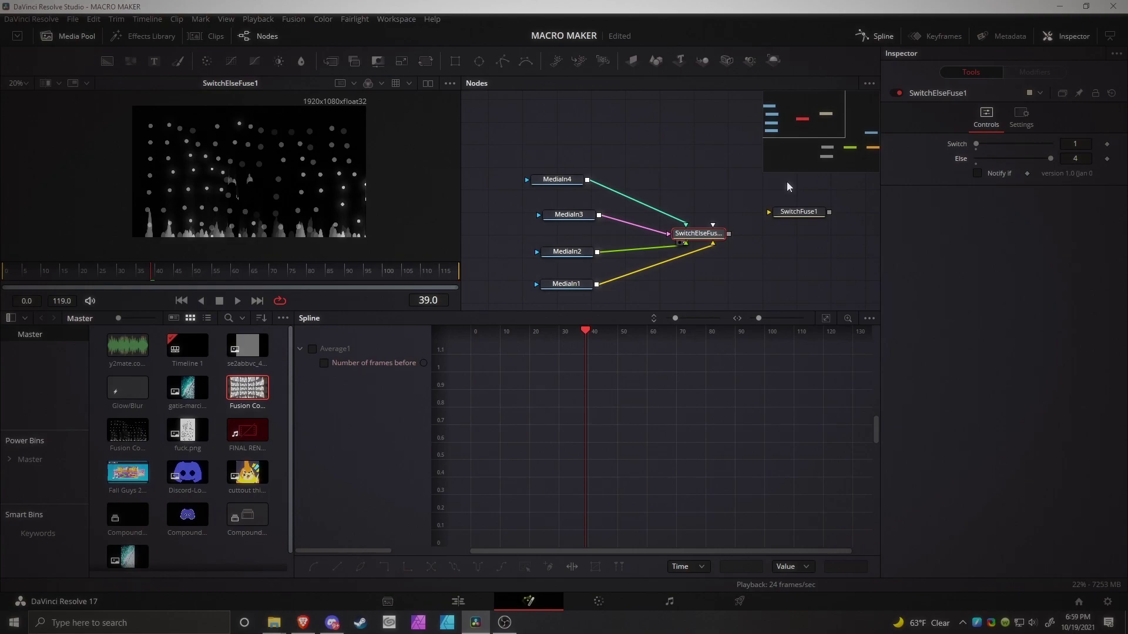
Wire MediaIn1, MediaIn2 and MediaIn3 outputs into SwitchFuse1's inputs.
drag(738, 237, 639, 239)
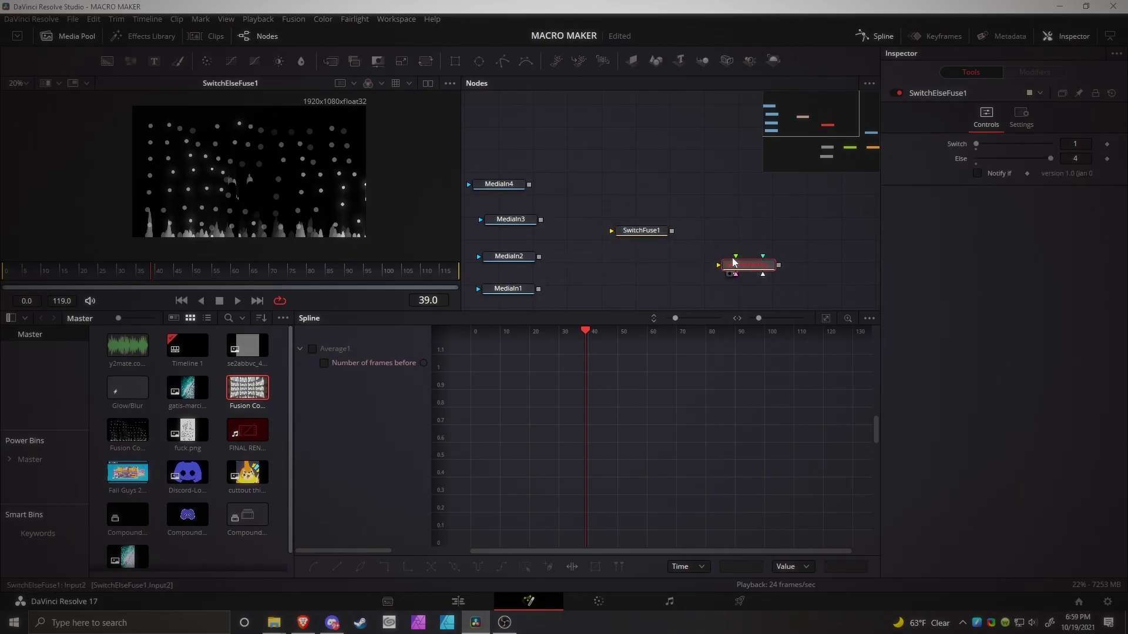
click(657, 232)
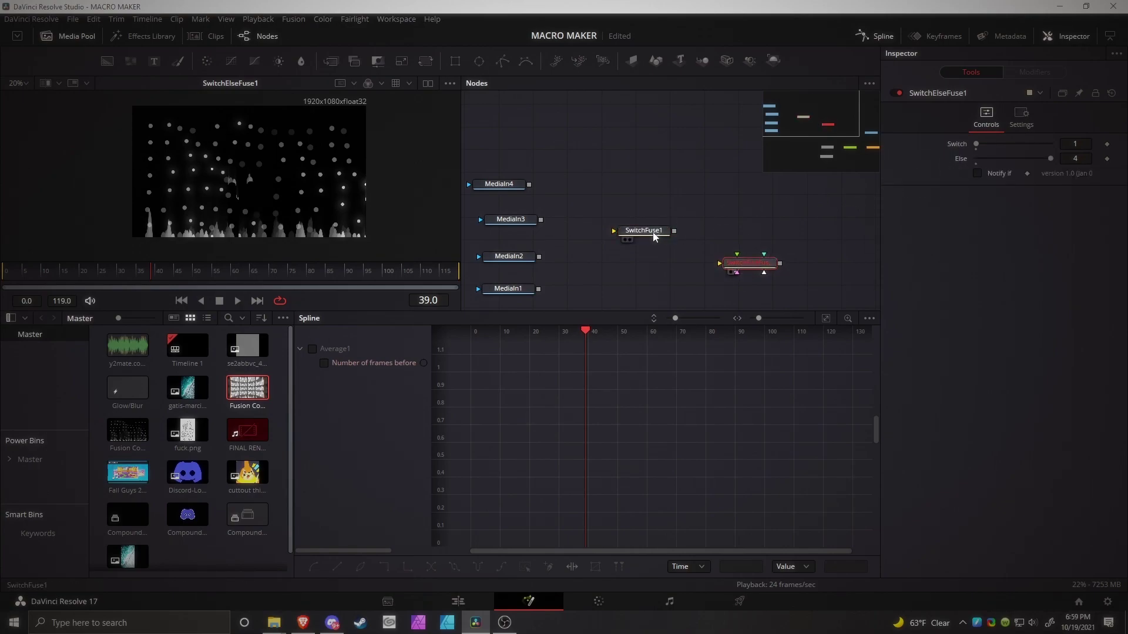
drag(538, 289, 641, 231)
drag(539, 257, 643, 230)
drag(540, 221, 630, 223)
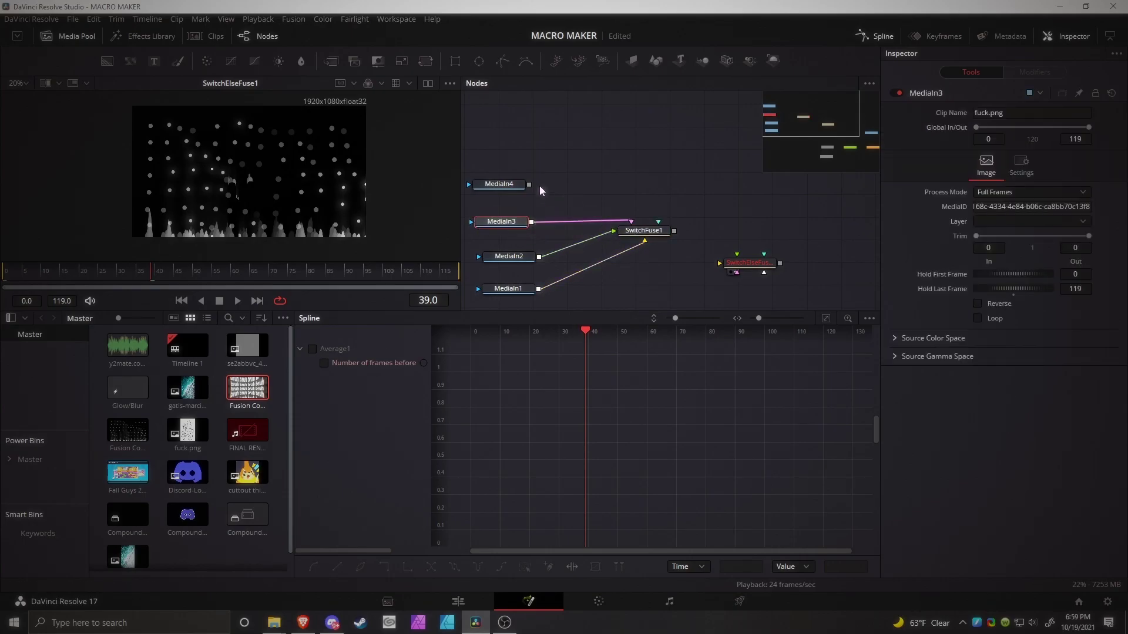
Wire MediaIn4 into SwitchFuse1, view its output with Which at 1, and save with Ctrl+S.
drag(528, 184, 630, 225)
click(643, 231)
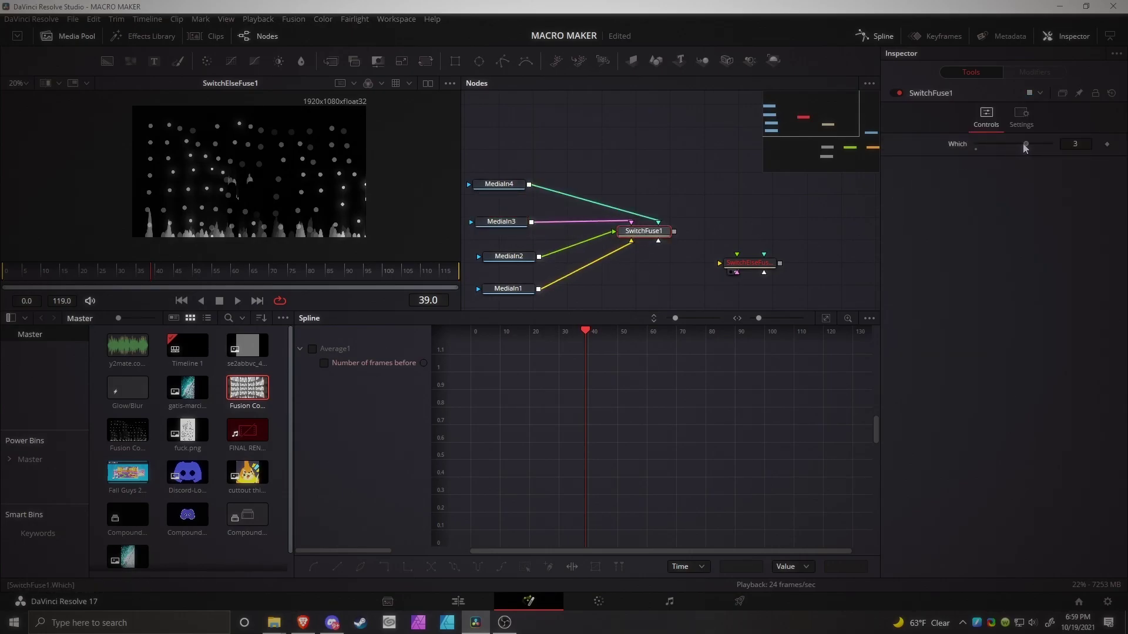
click(625, 241)
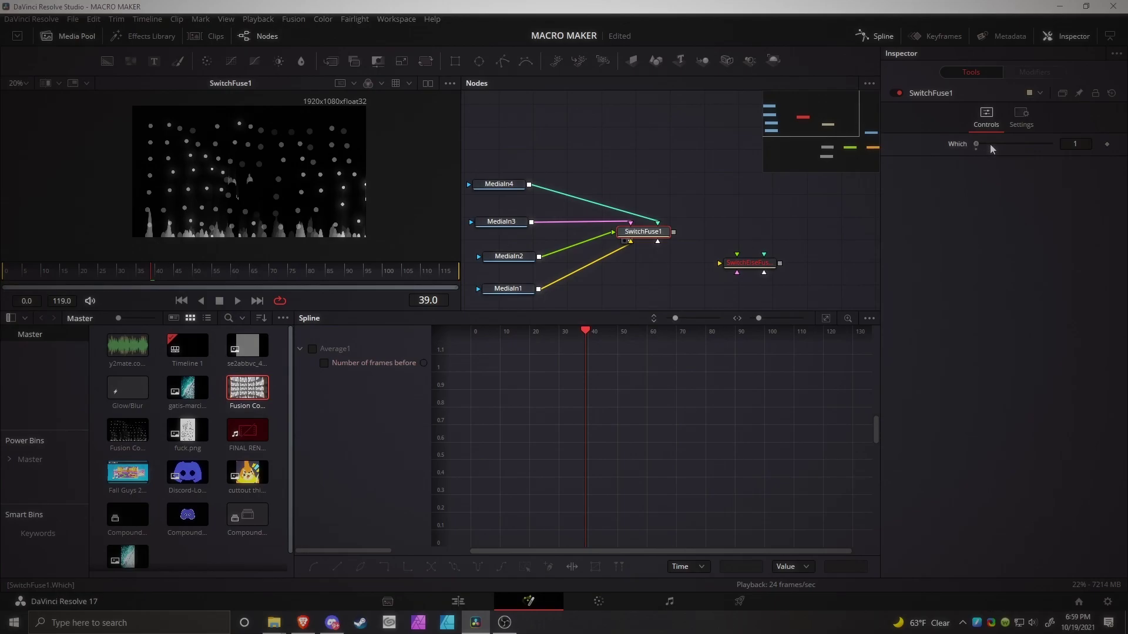
mouse_move(989, 143)
mouse_down()
mouse_move(977, 143)
mouse_move(1045, 145)
mouse_move(968, 147)
mouse_up()
key(ctrl+s)
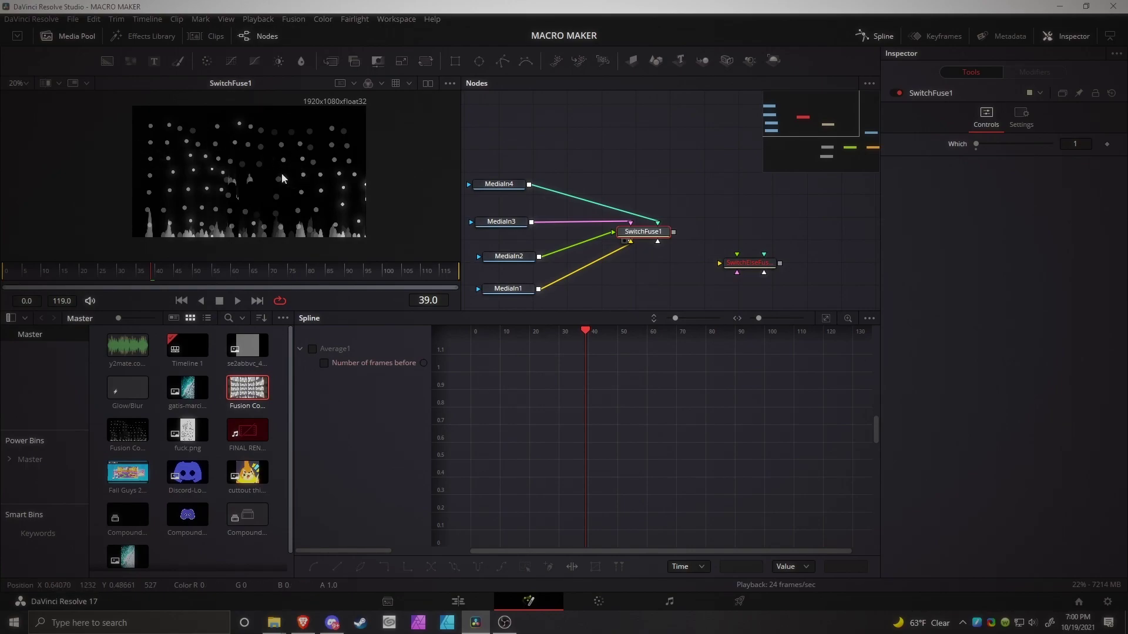